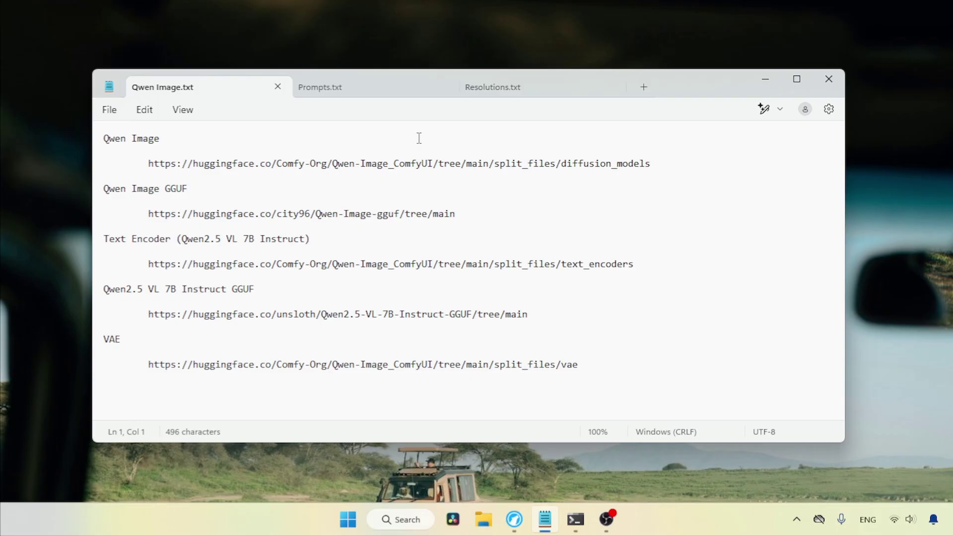
- Copy the Qwen Image diffusion_models link from Qwen Image.txt in Notepad
left_click_drag(658, 164, 143, 160)
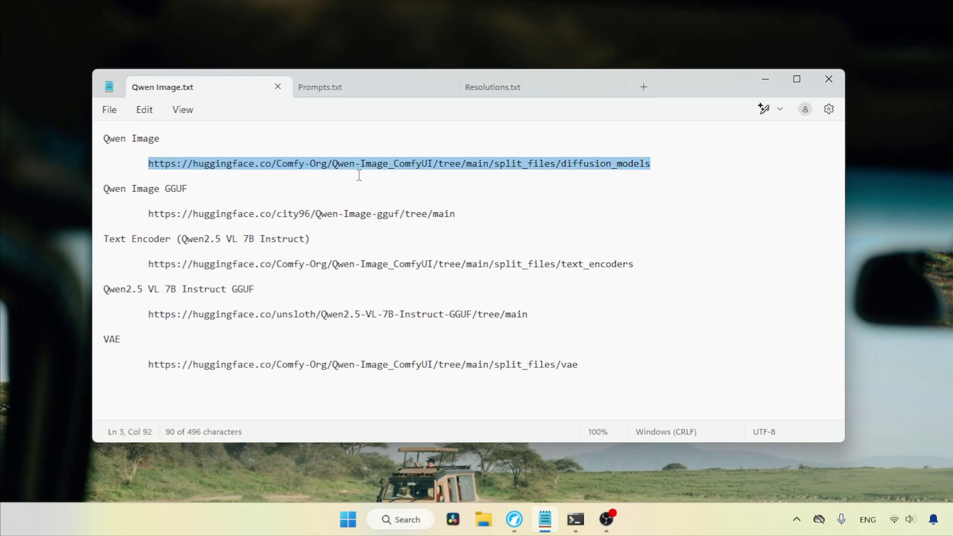
key("ctrl+c")
- Load the diffusion_models page in a new tab and compare the bf16 and fp8 safetensors names
left_click(514, 519)
key("ctrl+t")
key("ctrl+v")
key("Return")
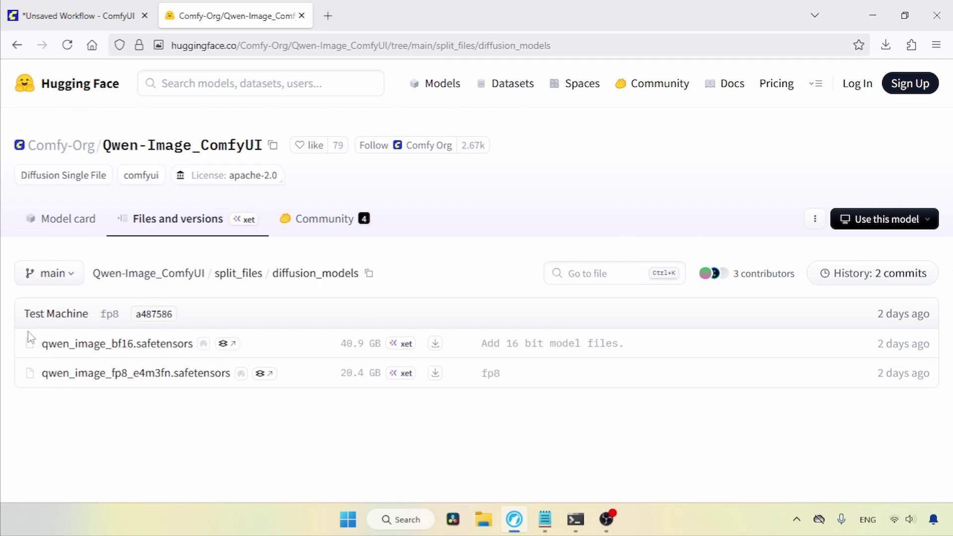
left_click_drag(31, 337, 198, 344)
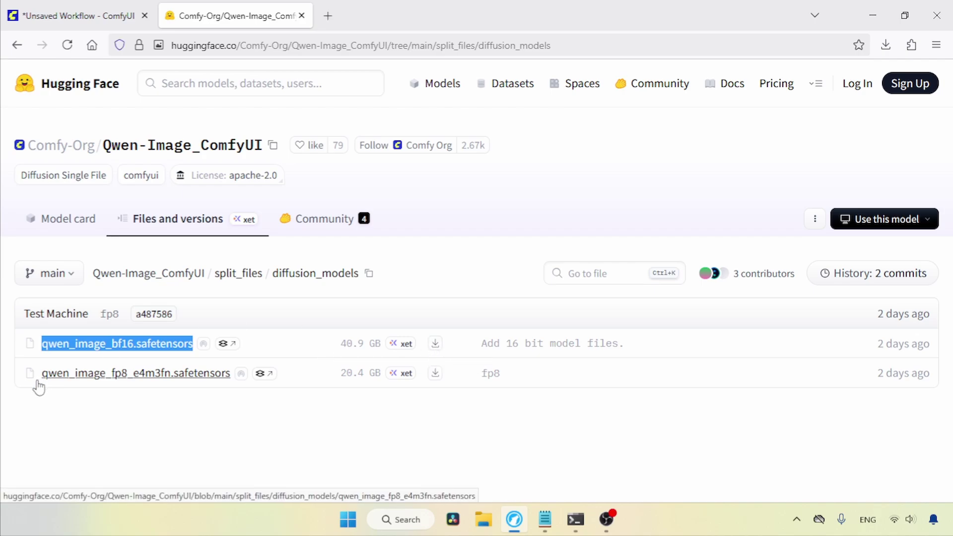
left_click_drag(31, 370, 288, 375)
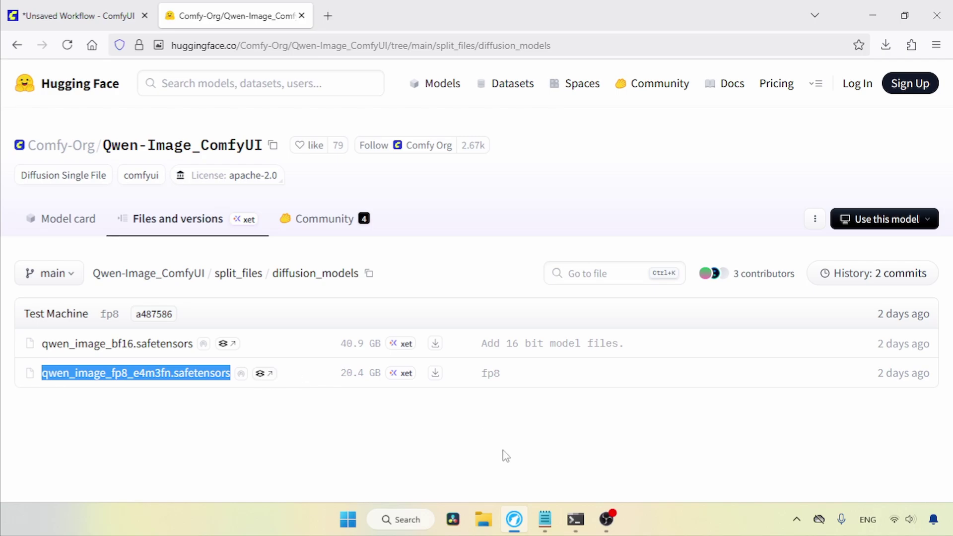
- Load the city96 Qwen-Image-gguf repository from the Notepad link and scroll its file list
left_click(545, 520)
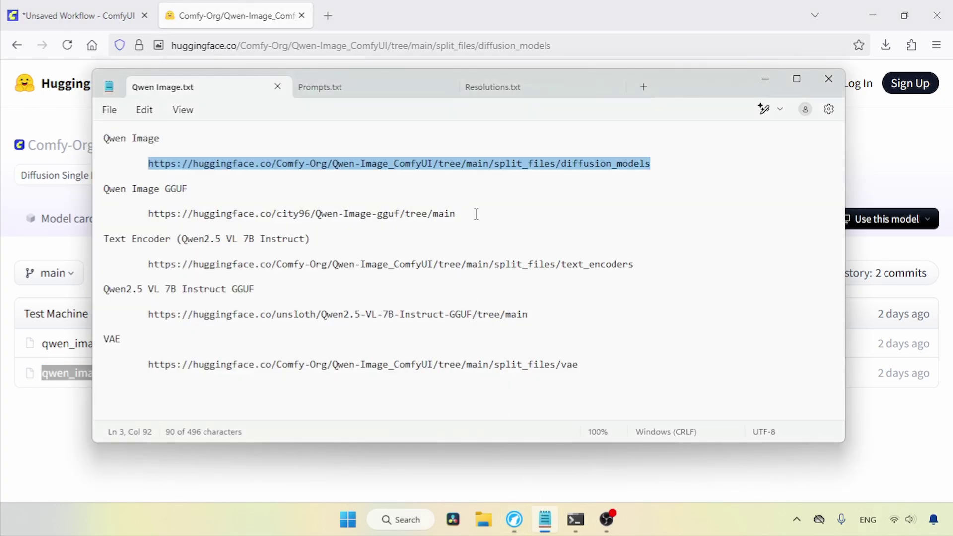
left_click_drag(479, 213, 148, 213)
key("ctrl+c")
left_click(451, 45)
key("ctrl+v")
key("Return")
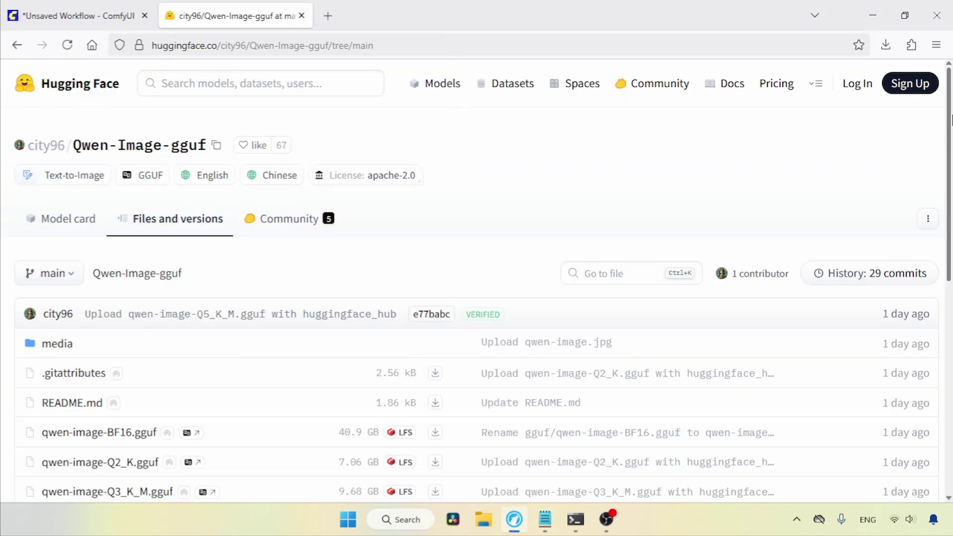
left_click_drag(952, 119, 952, 282)
left_click_drag(159, 152, 18, 151)
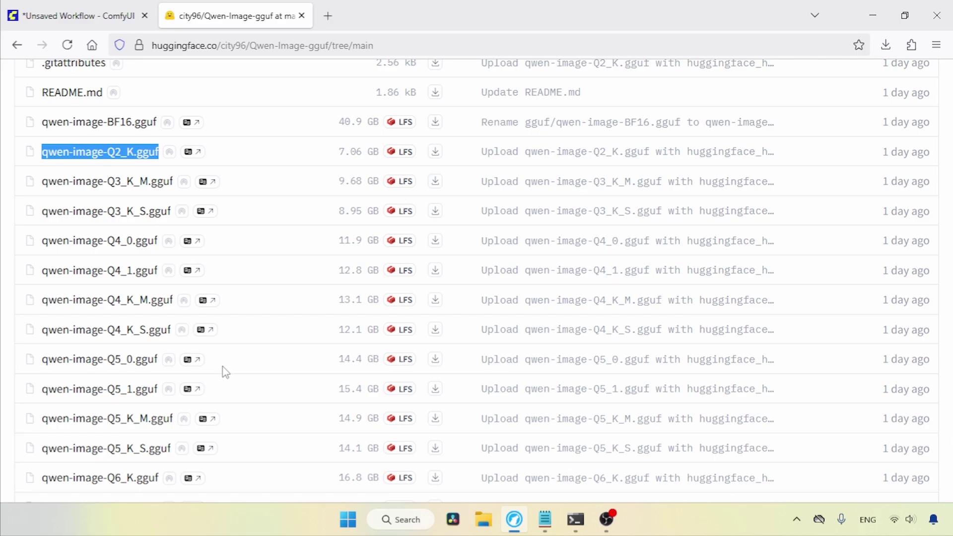
- Load the text_encoders page and compare the qwen_2.5_vl_7b and fp8 scaled file names
key("alt+Tab")
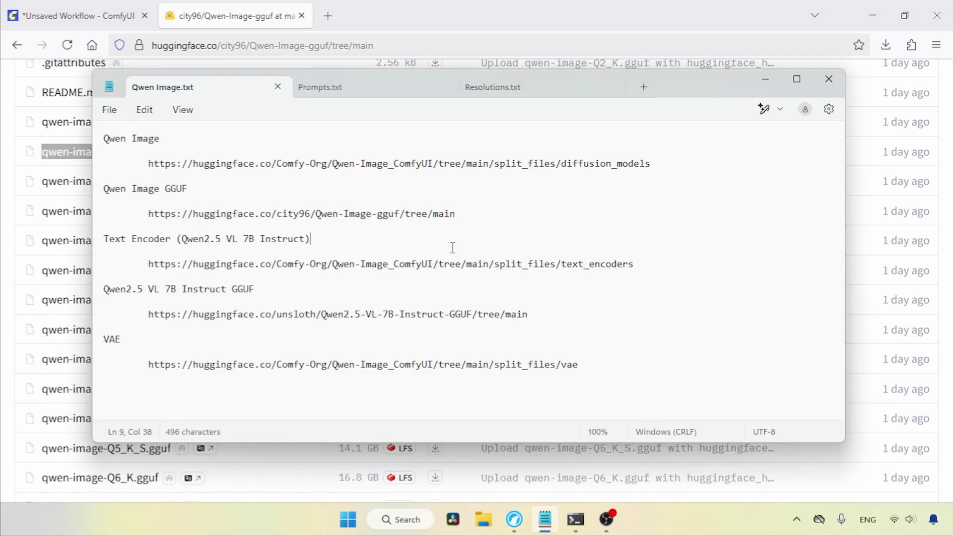
left_click_drag(657, 264, 164, 255)
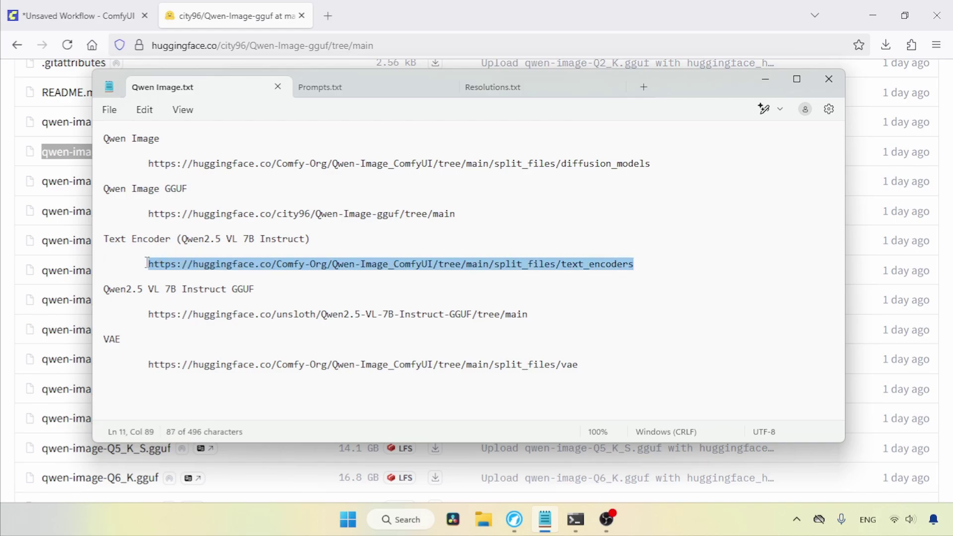
left_click(473, 44)
key("ctrl+a")
key("ctrl+v")
key("Return")
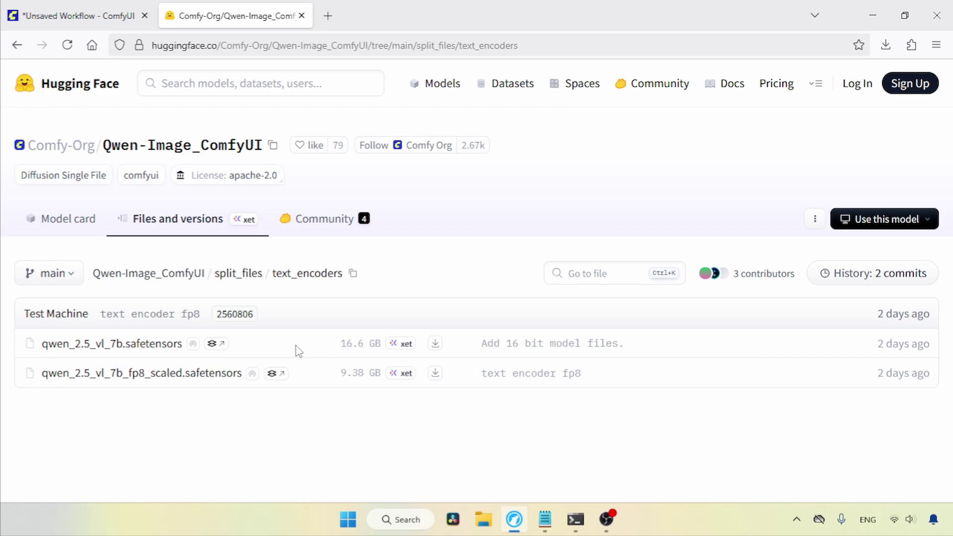
left_click_drag(187, 344, 30, 345)
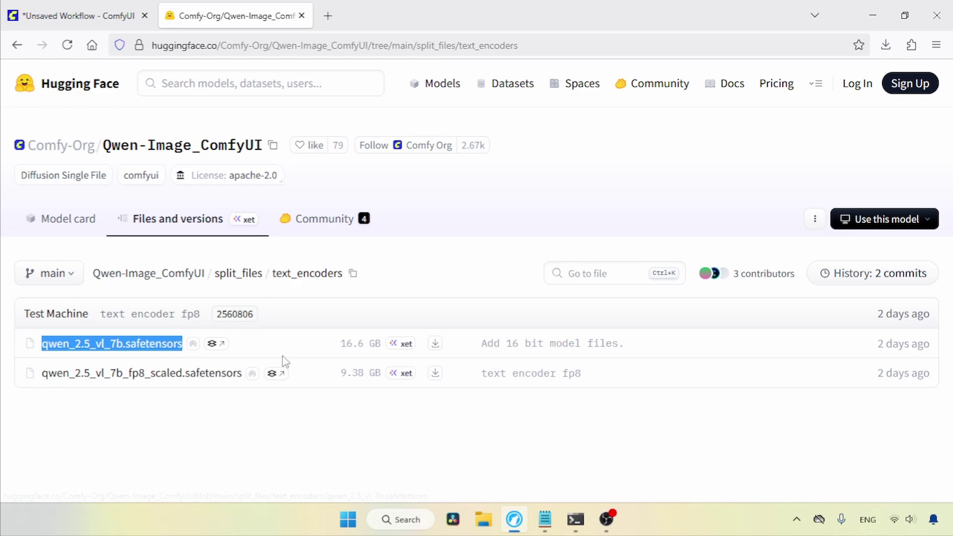
left_click(313, 378)
left_click_drag(317, 378, 31, 370)
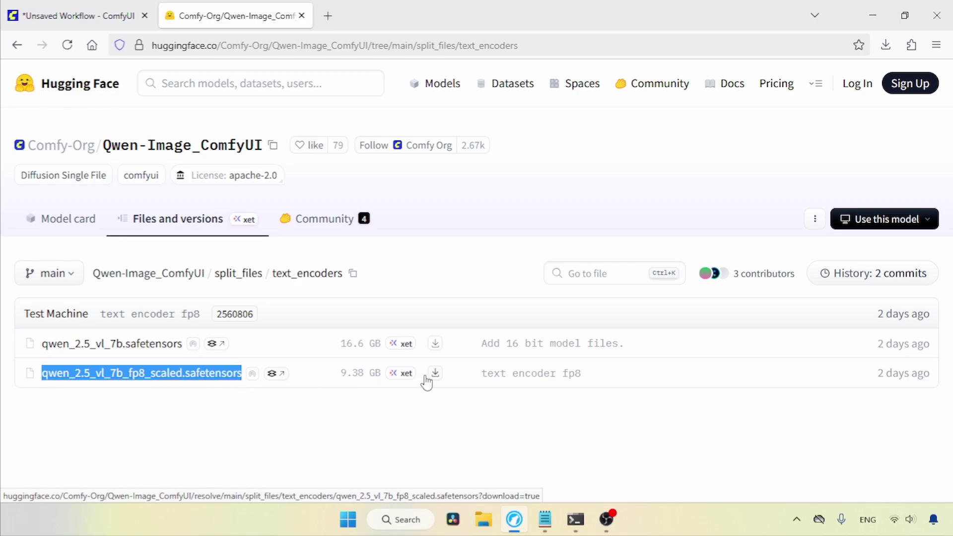
left_click(364, 413)
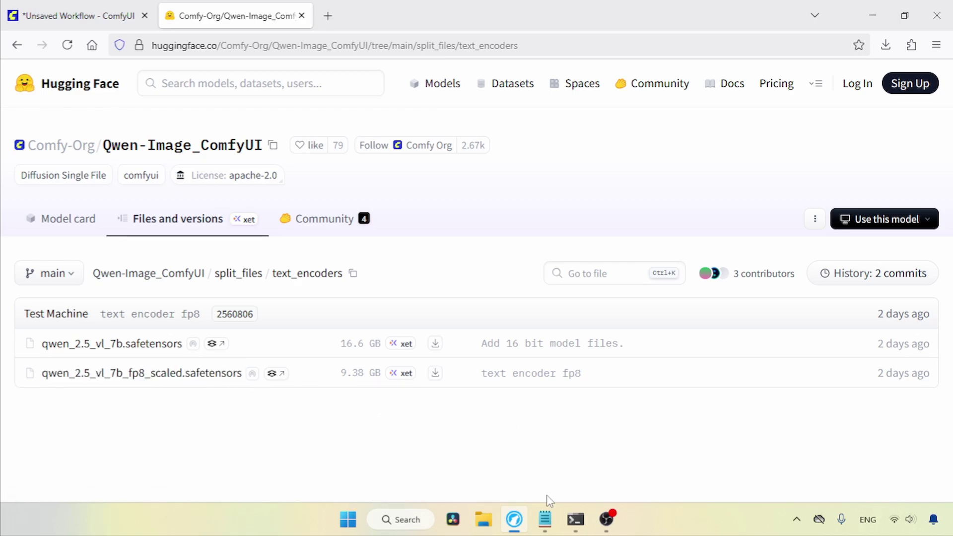
- Load the unsloth Qwen2.5-VL-7B-Instruct-GGUF repository and scroll through its quantization list
left_click(546, 519)
left_click_drag(544, 312, 147, 315)
key("ctrl+c")
left_click(415, 45)
key("ctrl+v")
key("Return")
left_click_drag(952, 123, 951, 234)
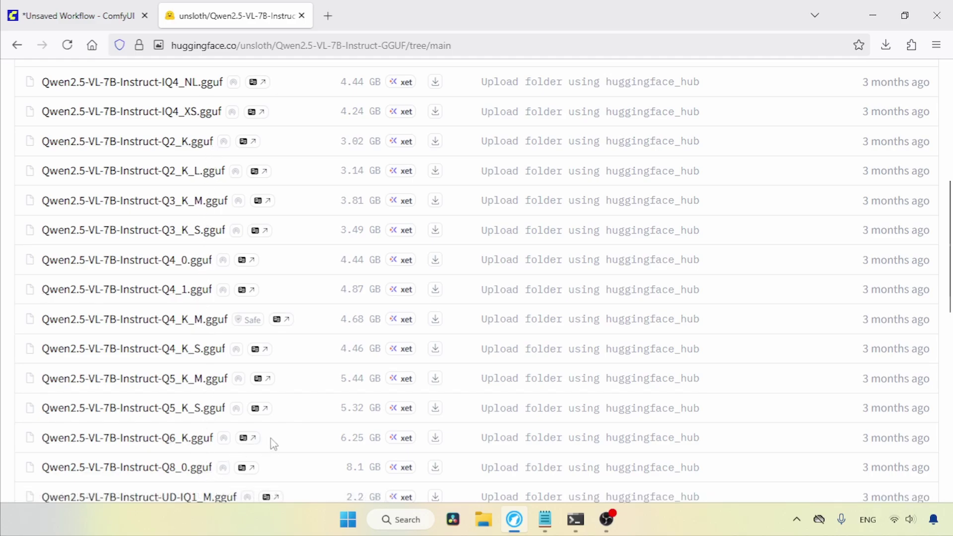
- Load the VAE folder page showing qwen_image_vae.safetensors, then switch to ComfyUI and minimize the browser
left_click(545, 519)
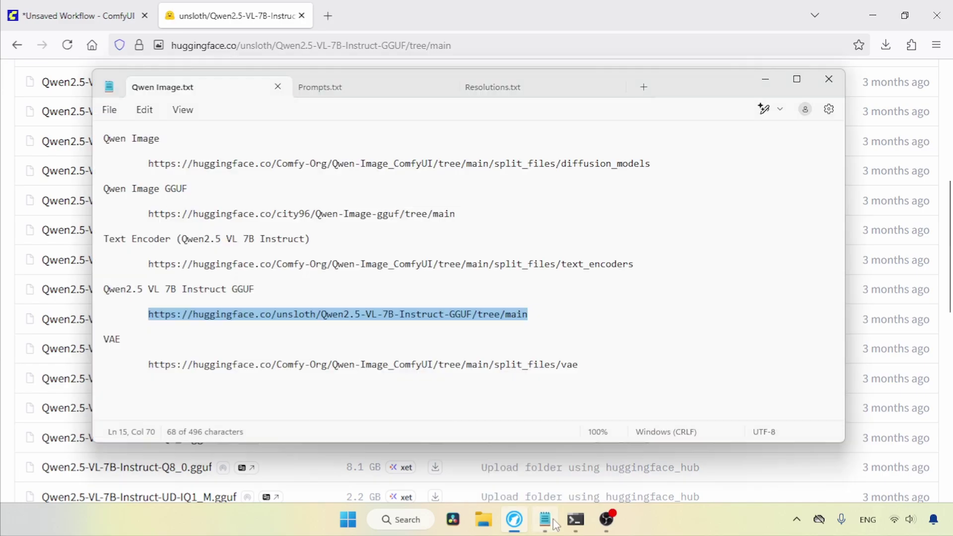
left_click_drag(611, 366, 146, 364)
left_click(473, 47)
key("ctrl+v")
key("Return")
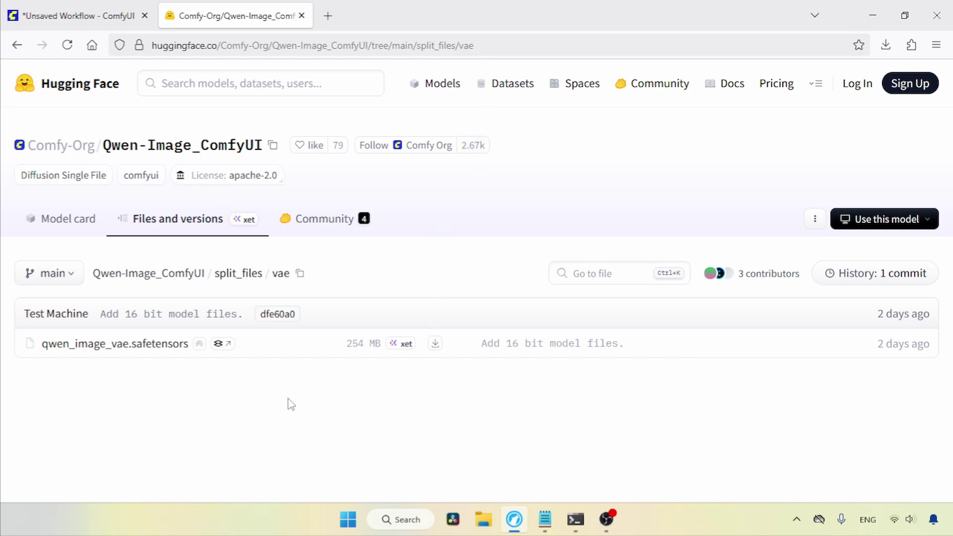
left_click_drag(31, 340, 192, 336)
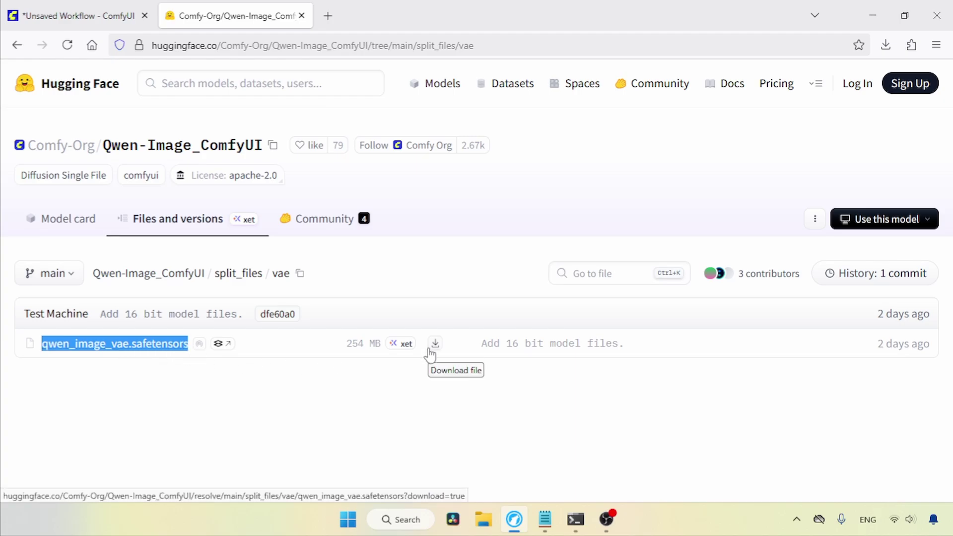
key("ctrl+Page_Up")
left_click(874, 7)
- Move qwen_image_fp8_e4m3fn.safetensors and qwen-image-Q6_K.gguf from Downloads into ComfyUI\models\diffusion_models
key("super+e")
left_click(105, 247)
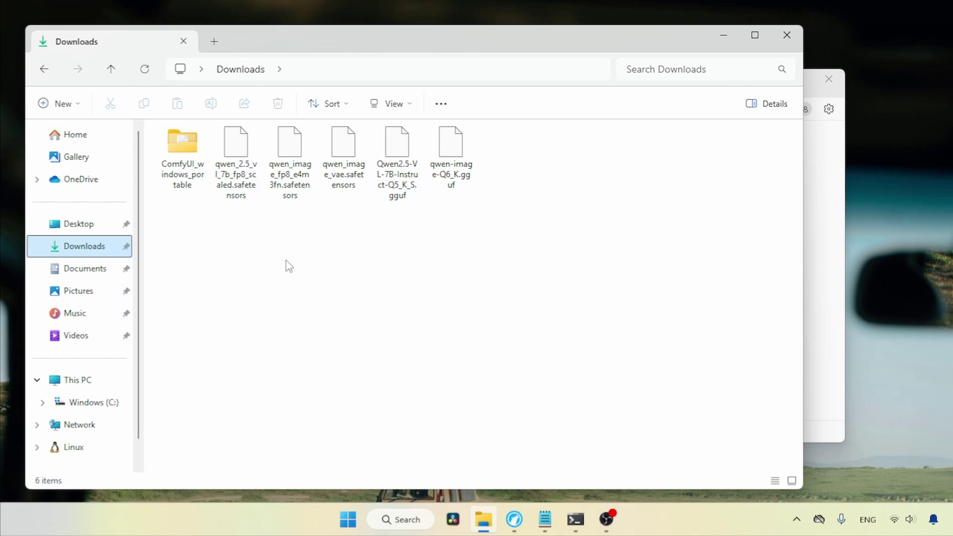
left_click(291, 198)
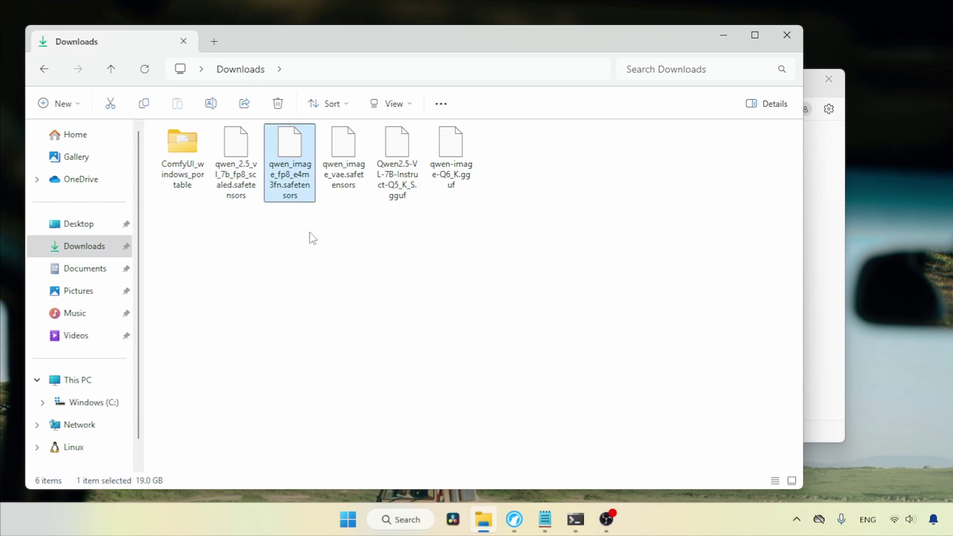
left_click(462, 174, "ctrl")
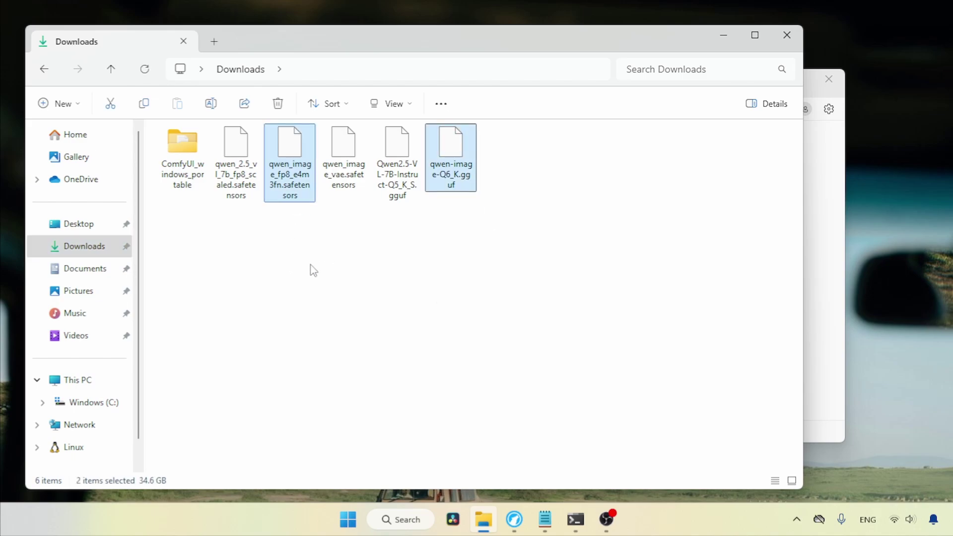
double_click(184, 172)
double_click(254, 152)
double_click(277, 441)
double_click(285, 208)
key("ctrl+v")
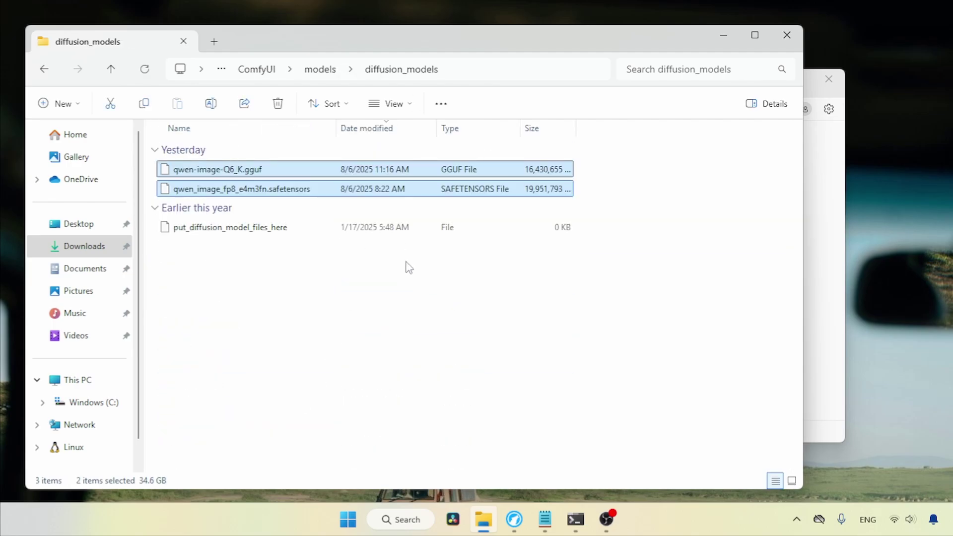
left_click(406, 262)
left_click(103, 250)
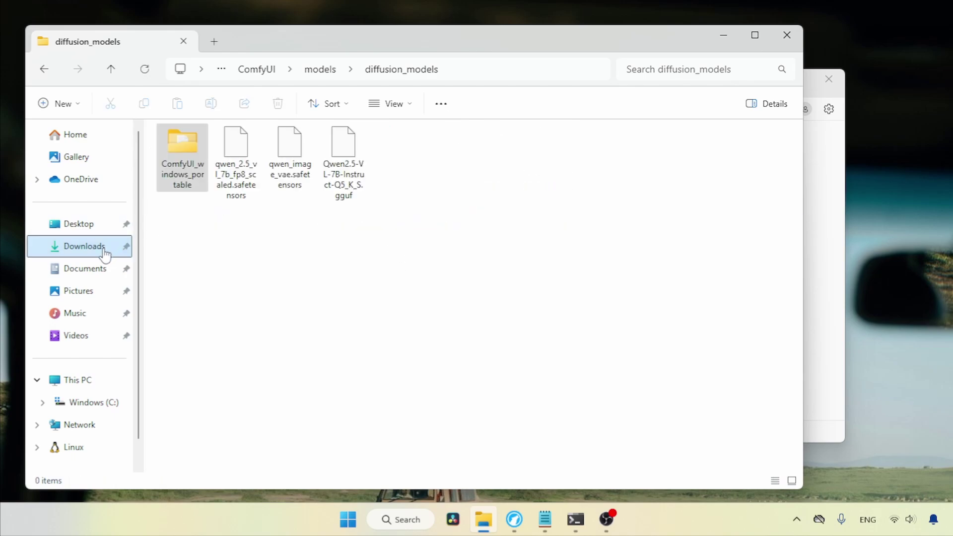
left_click(251, 262)
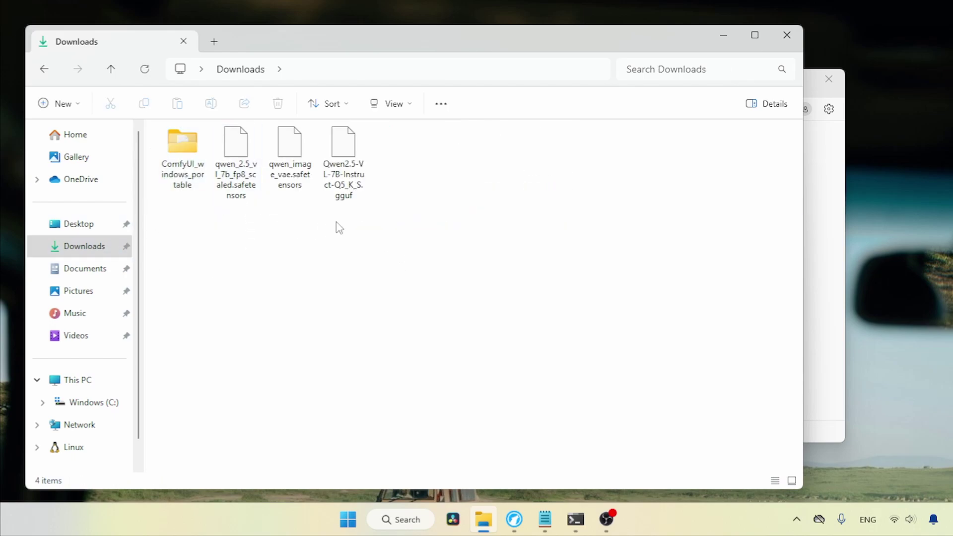
- Move the Qwen2.5-VL Q5_K_S GGUF and fp8 scaled text encoder into models/text_encoders
left_click(346, 196)
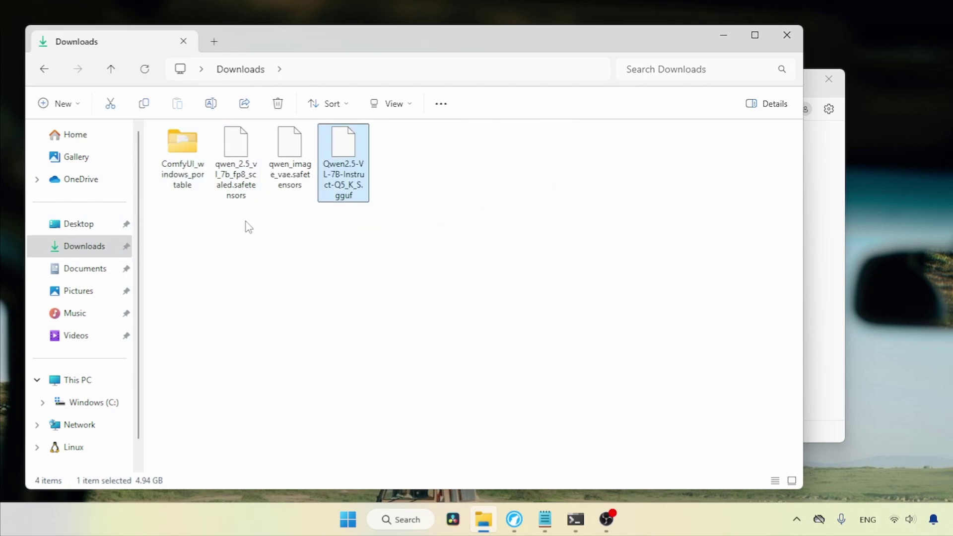
left_click(242, 196, "ctrl")
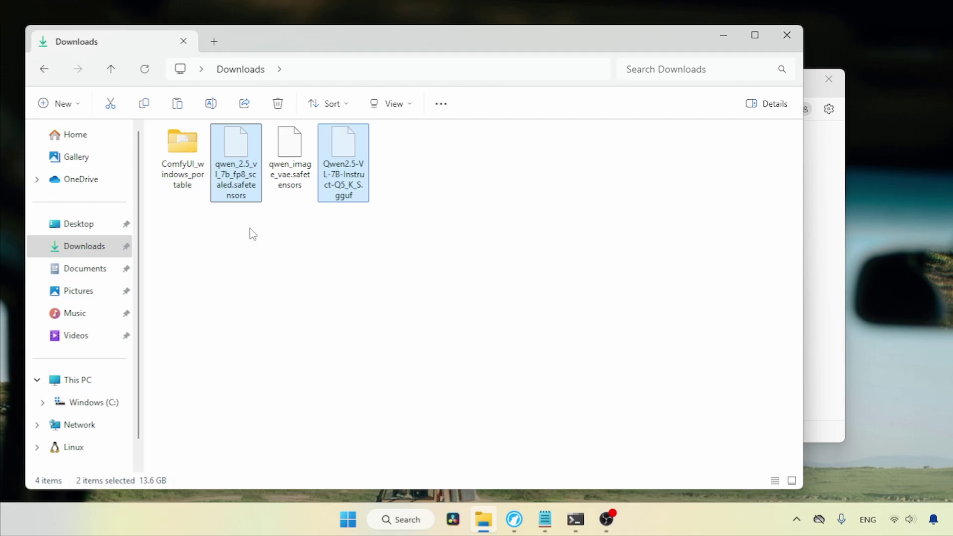
double_click(185, 169)
double_click(233, 149)
key("m")
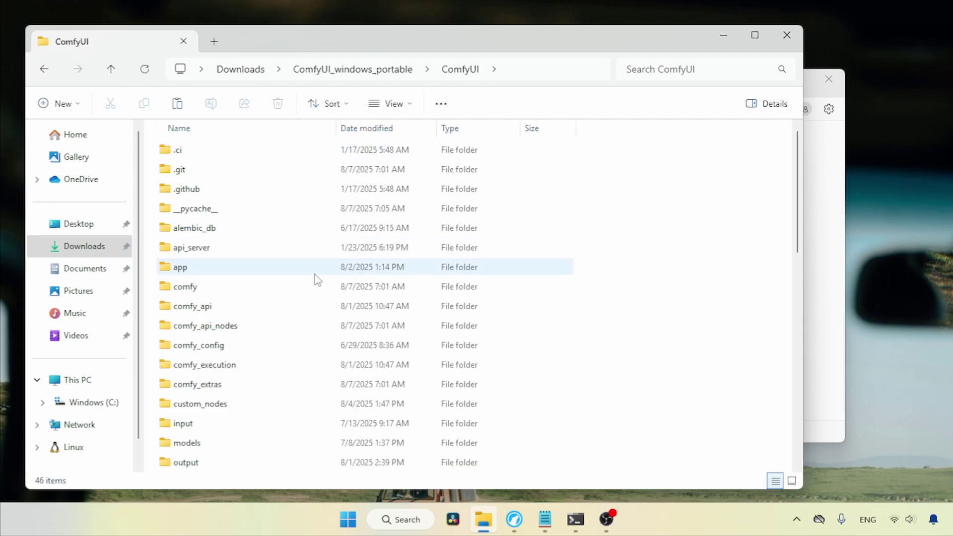
key("Return")
double_click(328, 227)
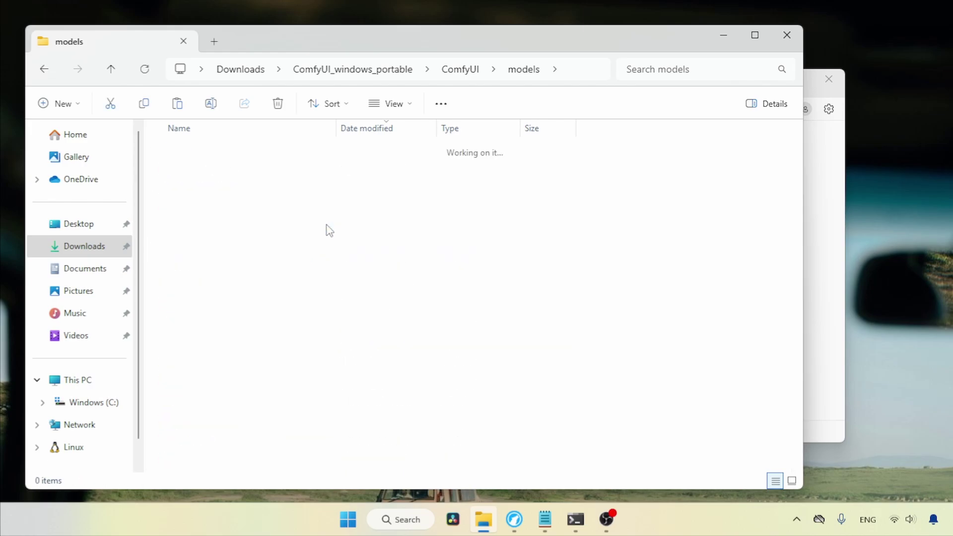
key("ctrl+v")
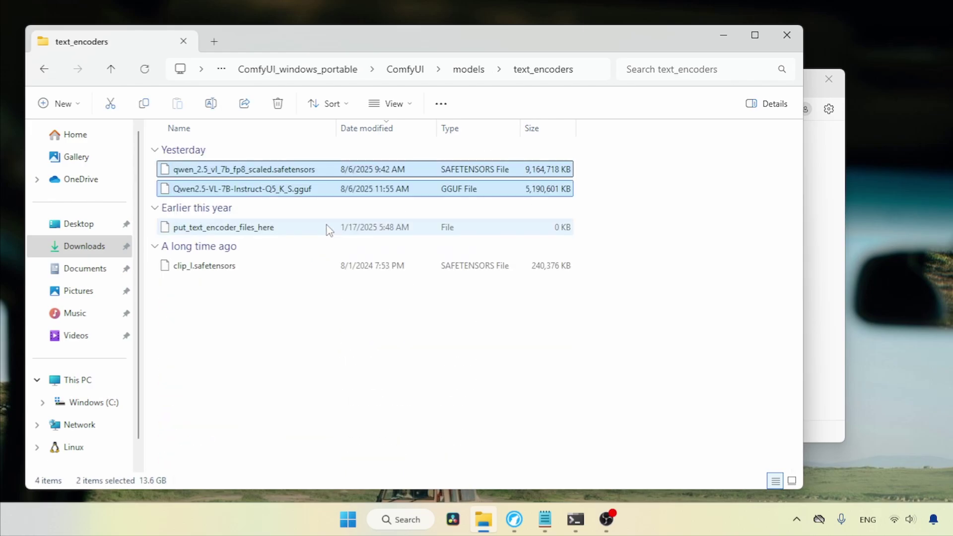
- Cut qwen_image_vae.safetensors from Downloads and paste it into ComfyUI's models/vae folder
left_click(93, 255)
left_click(248, 182)
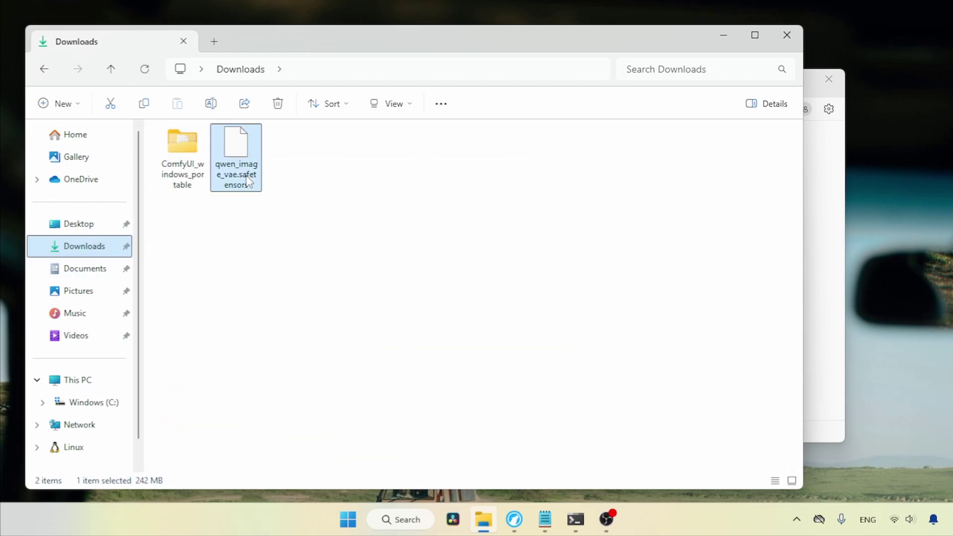
key("ctrl+x")
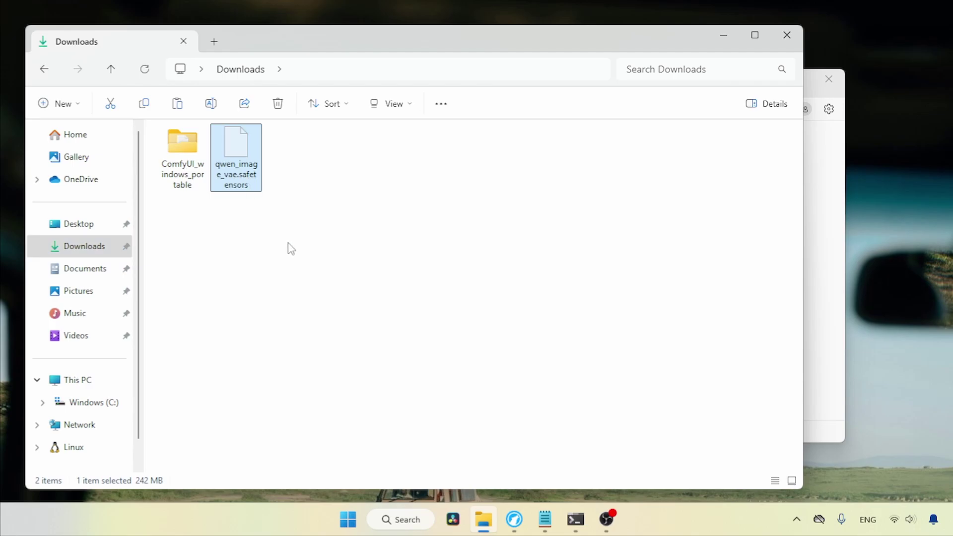
double_click(183, 149)
double_click(240, 147)
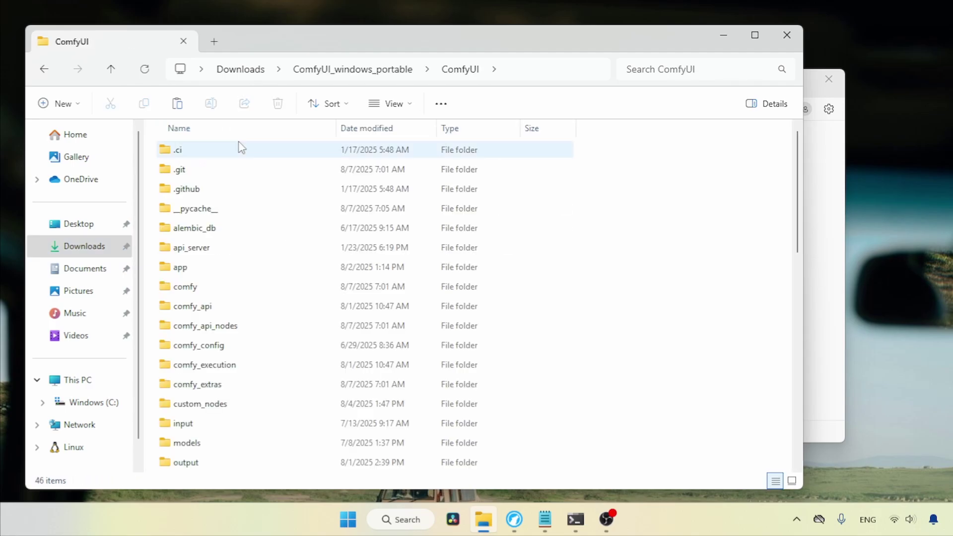
key("m")
key("Return")
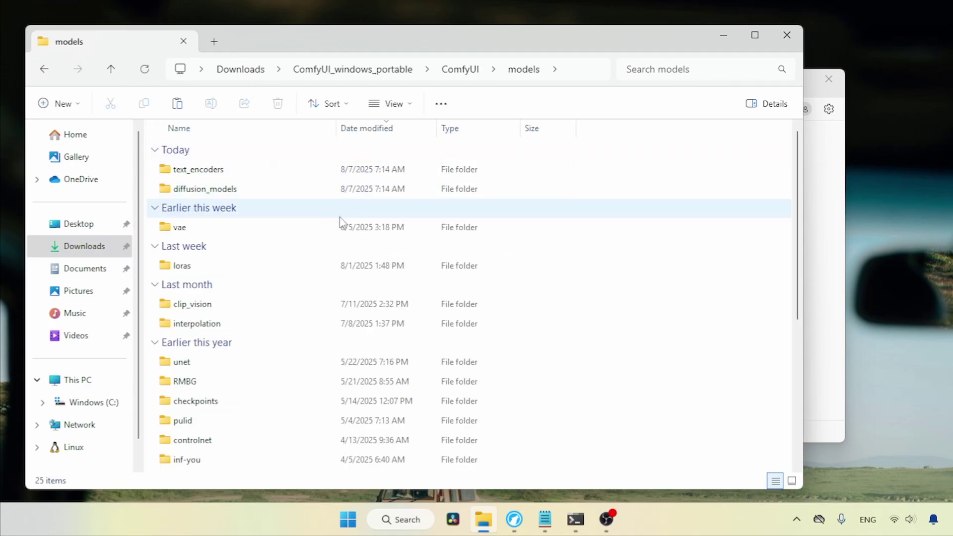
left_click(331, 228)
double_click(331, 229)
key("ctrl+v")
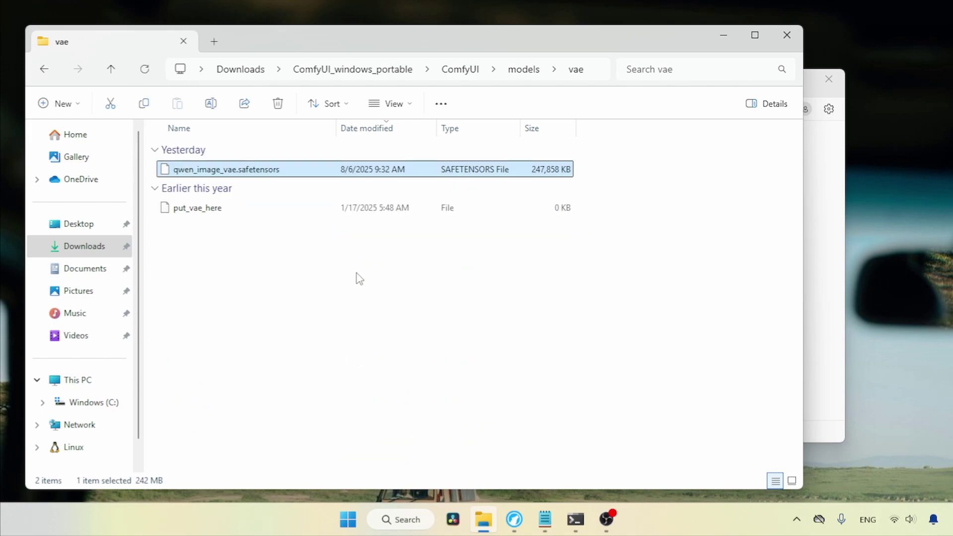
left_click(353, 273)
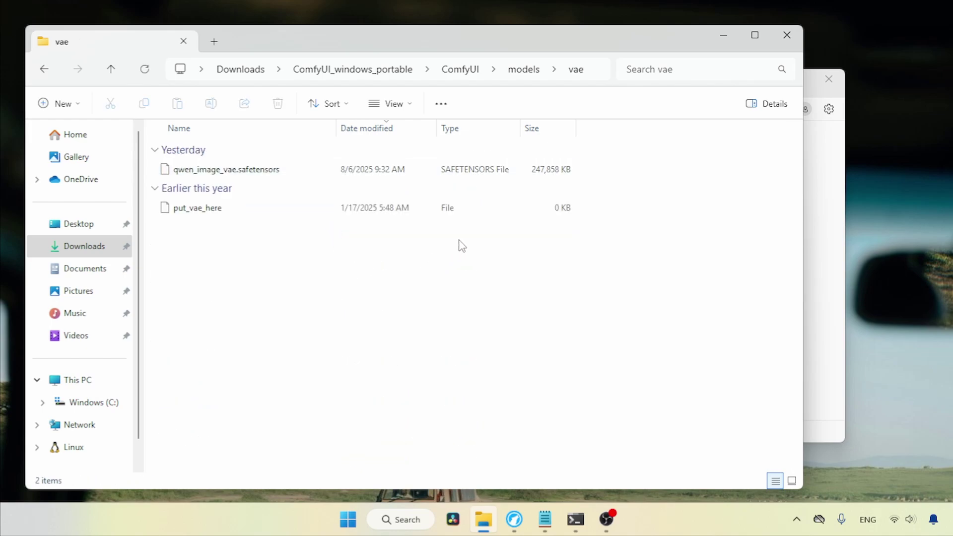
- Close File Explorer and open the Qwen-Image Text to Image card from the Image templates
left_click(787, 35)
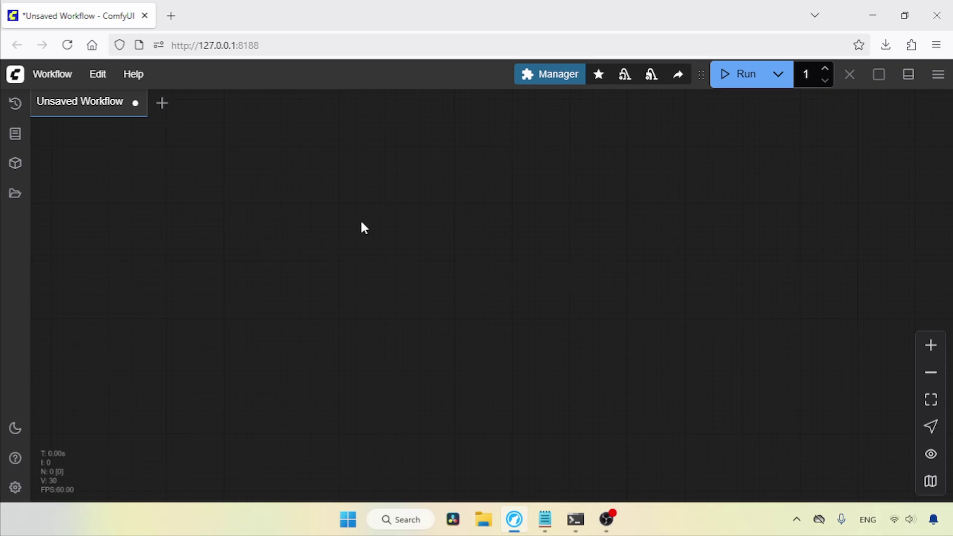
left_click(72, 75)
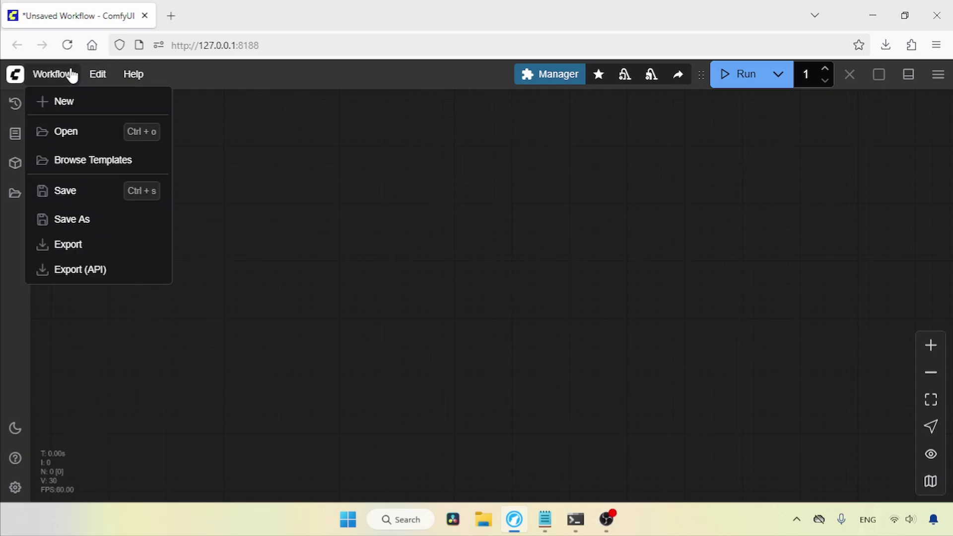
left_click(97, 159)
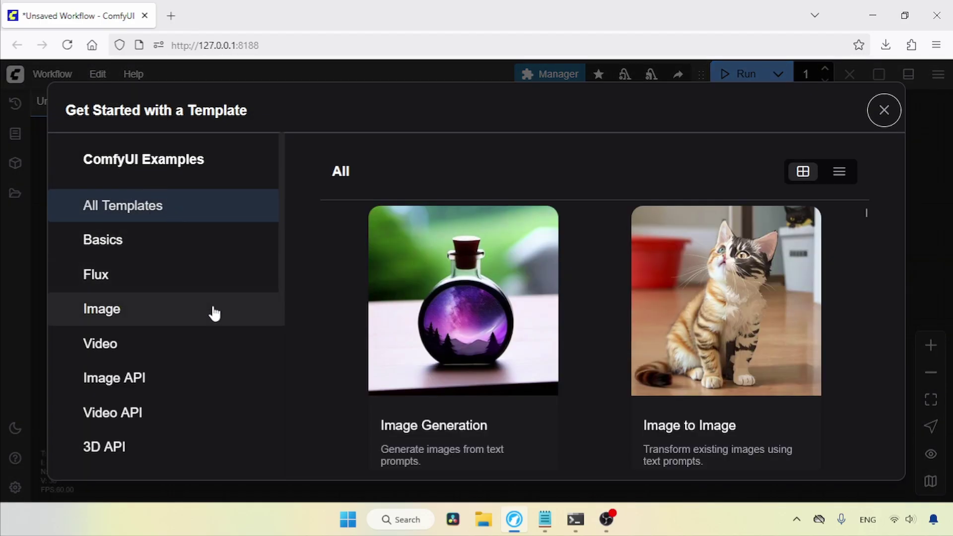
left_click(214, 313)
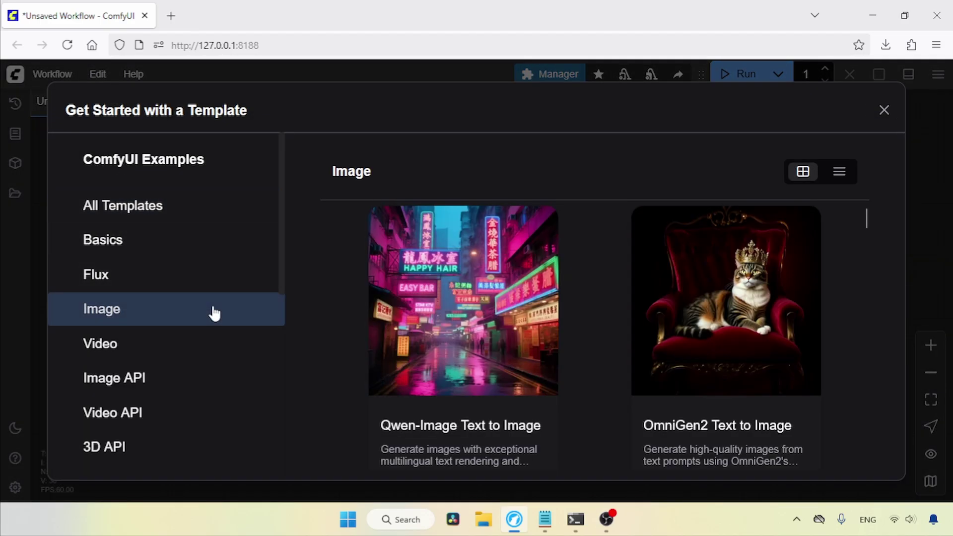
left_click(518, 434)
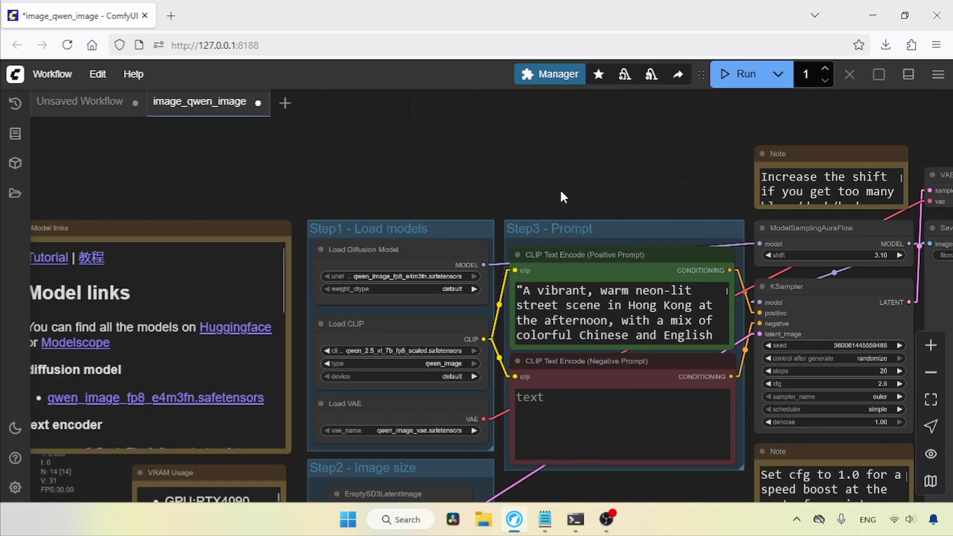
left_click_drag(561, 196, 553, 144)
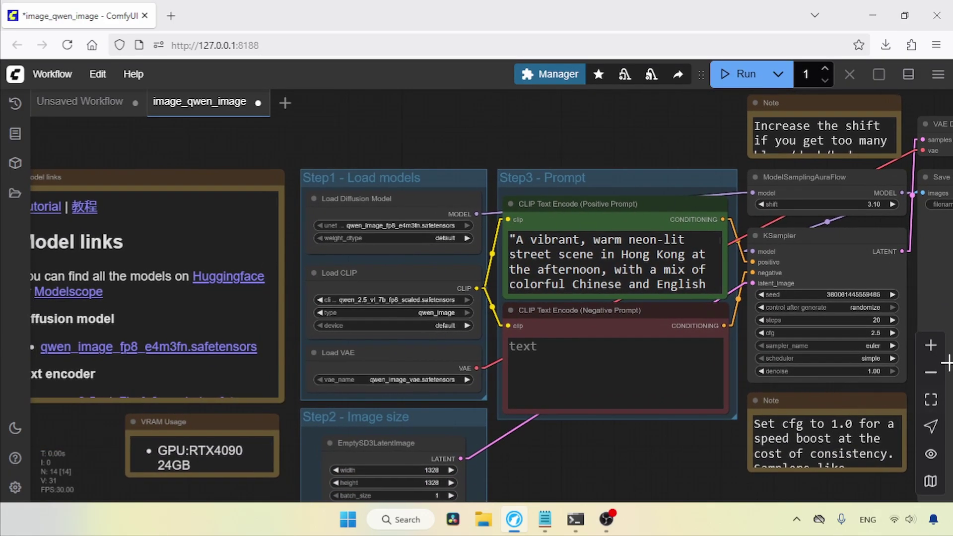
scroll(616, 284, "up", 2)
left_click(403, 186)
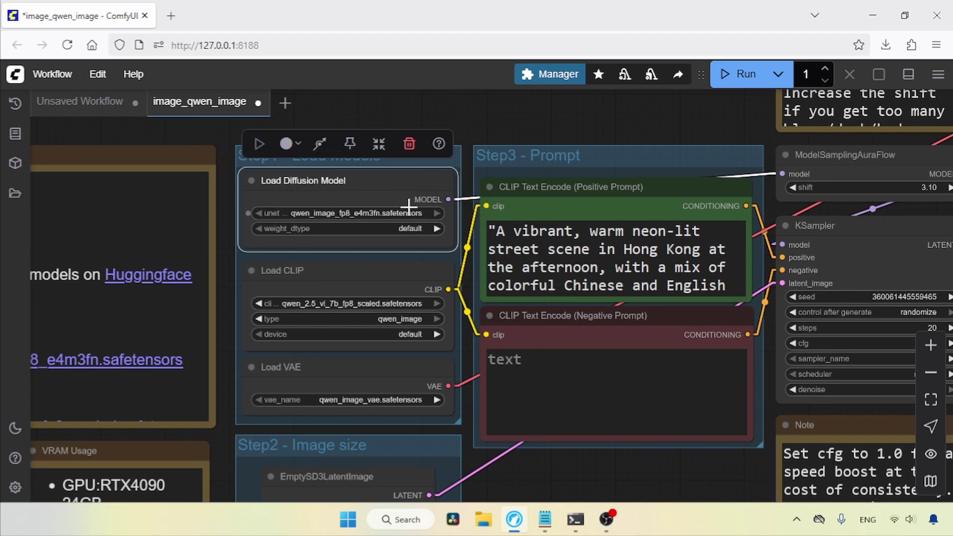
left_click_drag(466, 271, 461, 213)
left_click(426, 212)
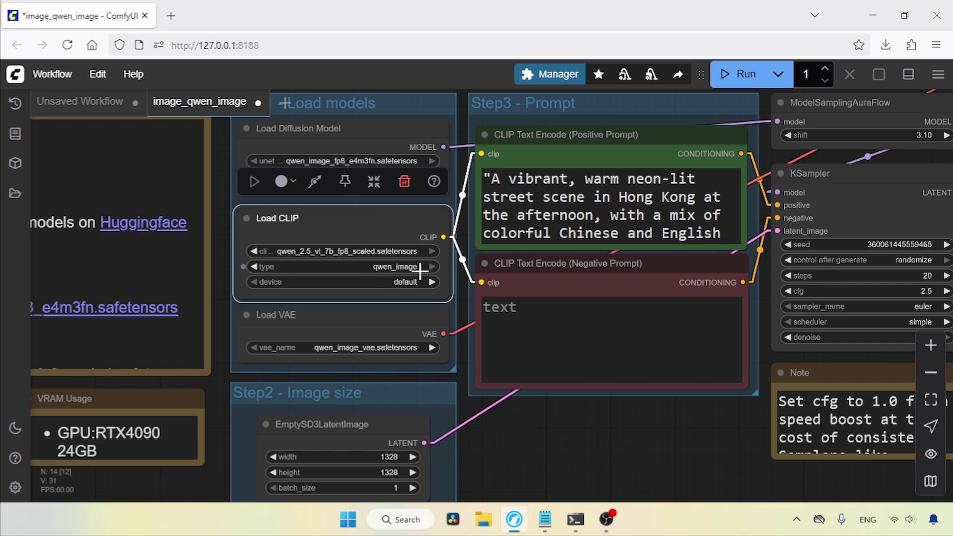
left_click(407, 282)
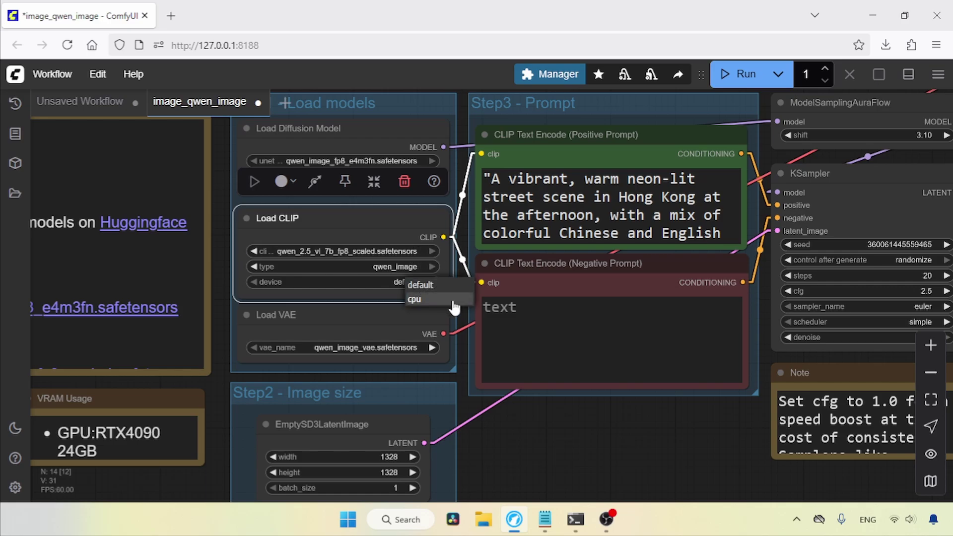
left_click_drag(465, 316, 461, 230)
left_click(404, 315)
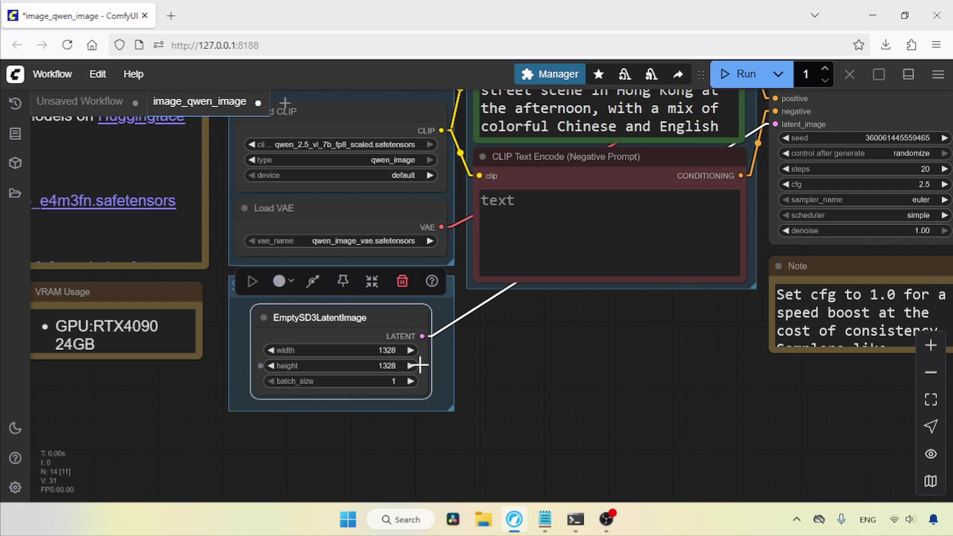
left_click(545, 520)
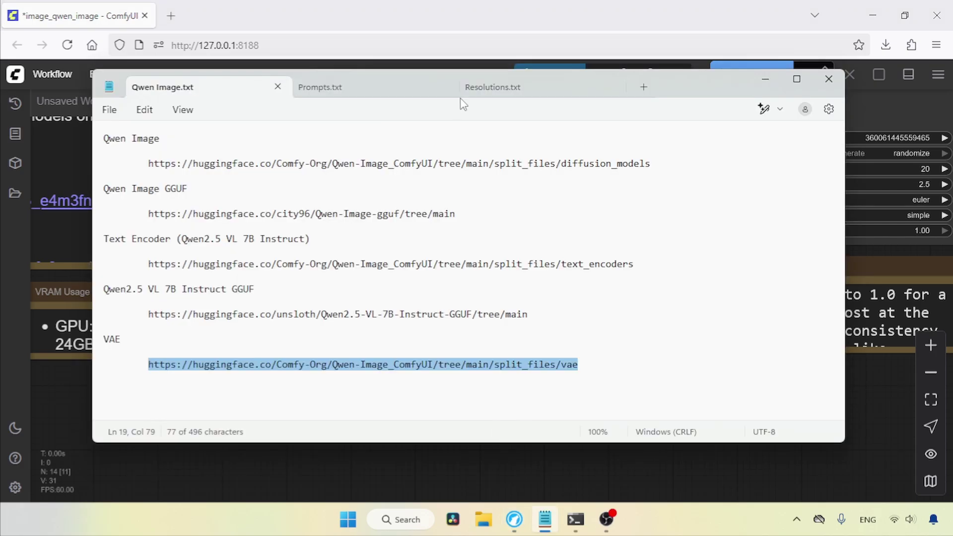
left_click(494, 87)
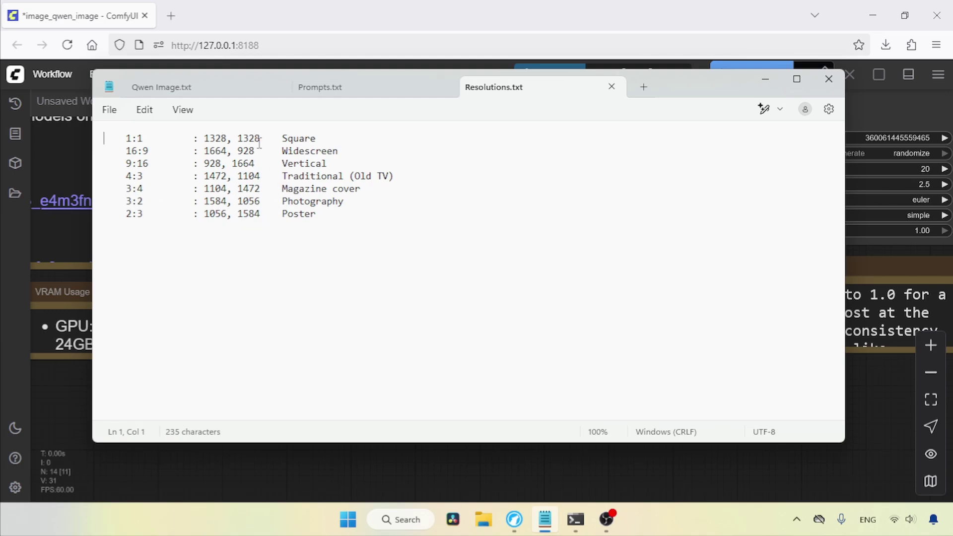
key("alt+Tab")
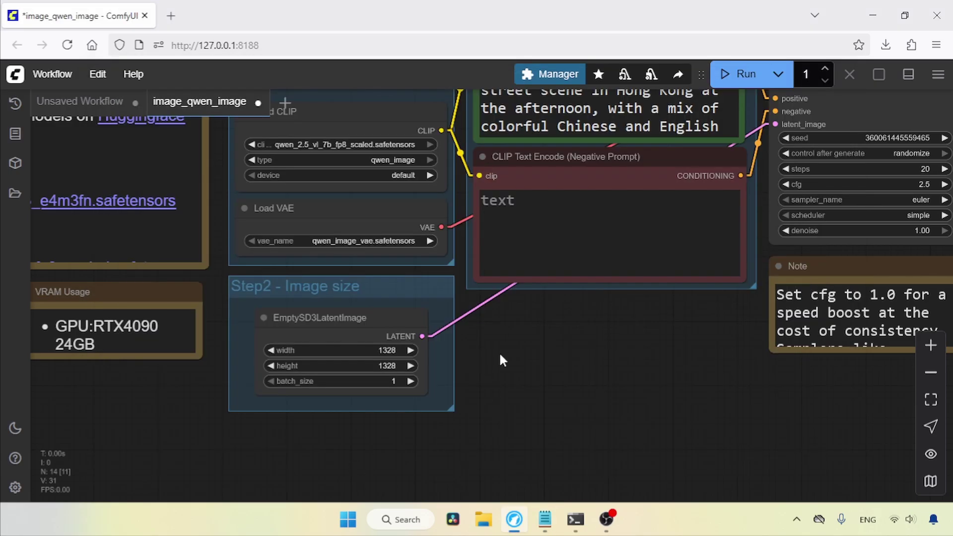
- Replace the positive prompt with the Toyota Supra paragraph copied from Prompts.txt
left_click_drag(499, 352, 431, 369)
left_click_drag(454, 319, 410, 402)
scroll(540, 116, "up", 3)
scroll(541, 116, "right", 3)
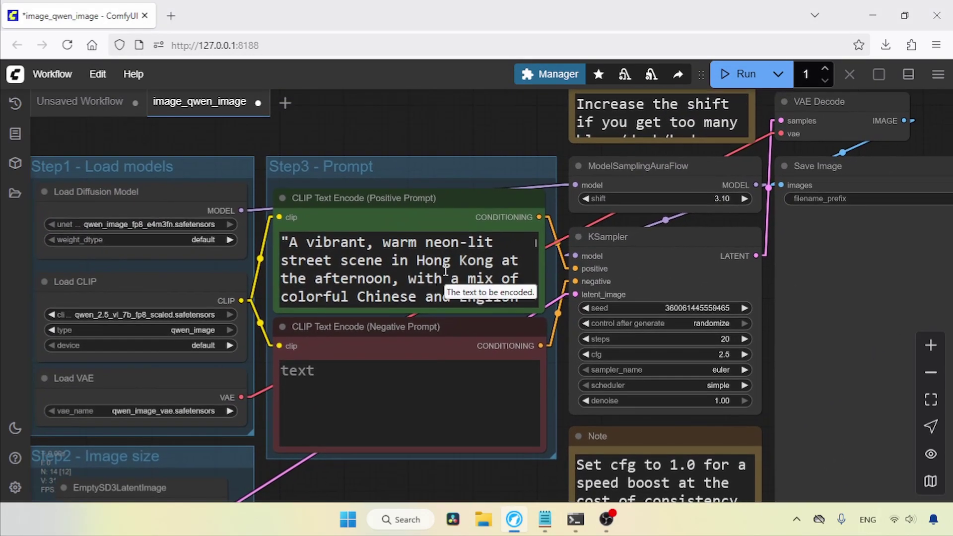
left_click(545, 519)
left_click(321, 87)
left_click_drag(672, 213, 92, 163)
key("ctrl+c")
left_click(447, 487)
left_click(327, 238)
key("ctrl+a")
key("ctrl+v")
key("ctrl+Home")
key("Delete")
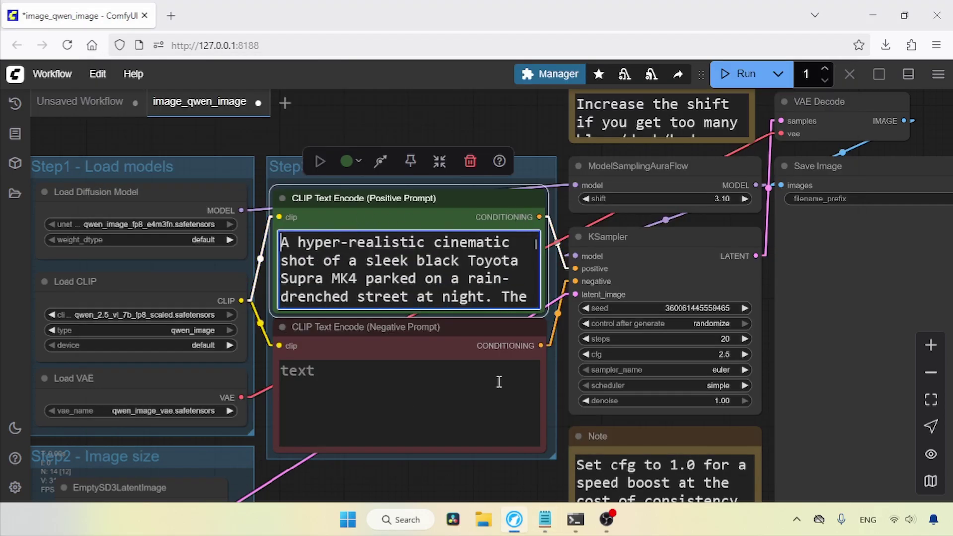
- Type 'bad quality' into the negative prompt
left_click_drag(555, 284, 499, 252)
left_click(341, 351)
type("bad quality")
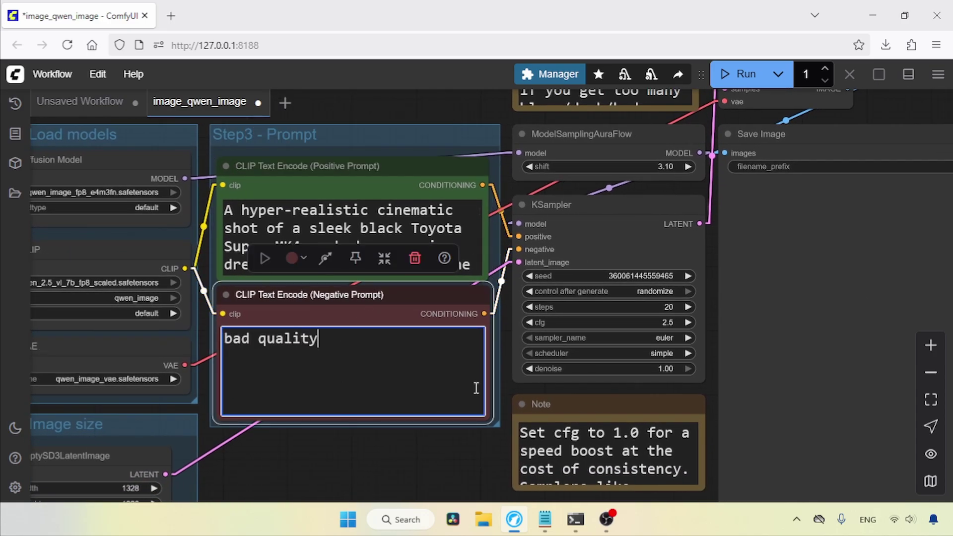
- Set the ModelSamplingAuraFlow shift to 4.00
left_click_drag(479, 452, 397, 498)
scroll(394, 145, "right", 2)
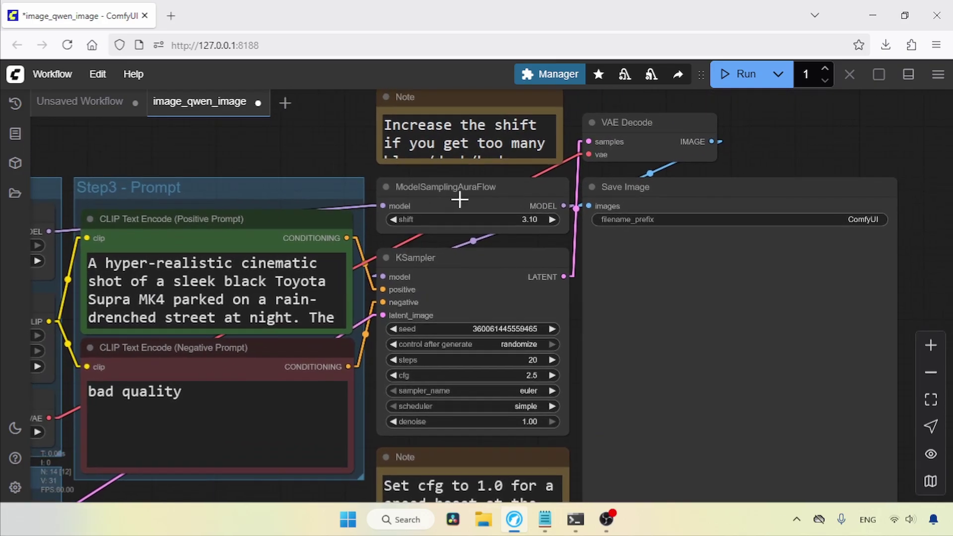
left_click(542, 219)
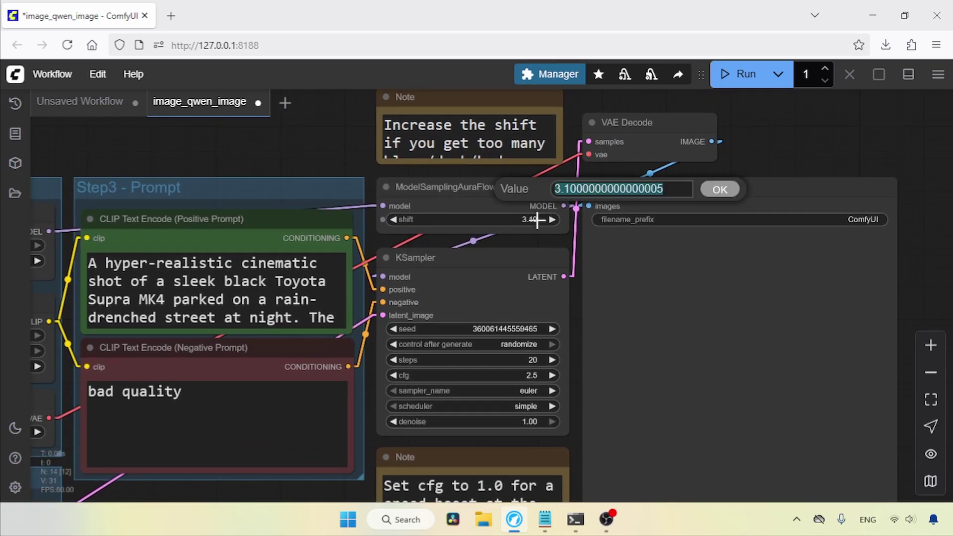
type("4")
key("Return")
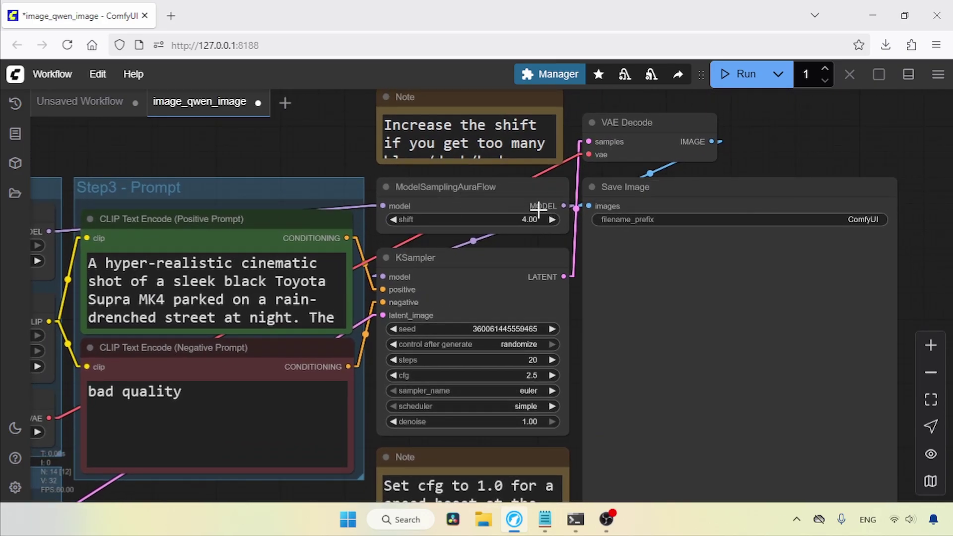
- Set the KSampler cfg to 4.0
left_click_drag(573, 284, 598, 227)
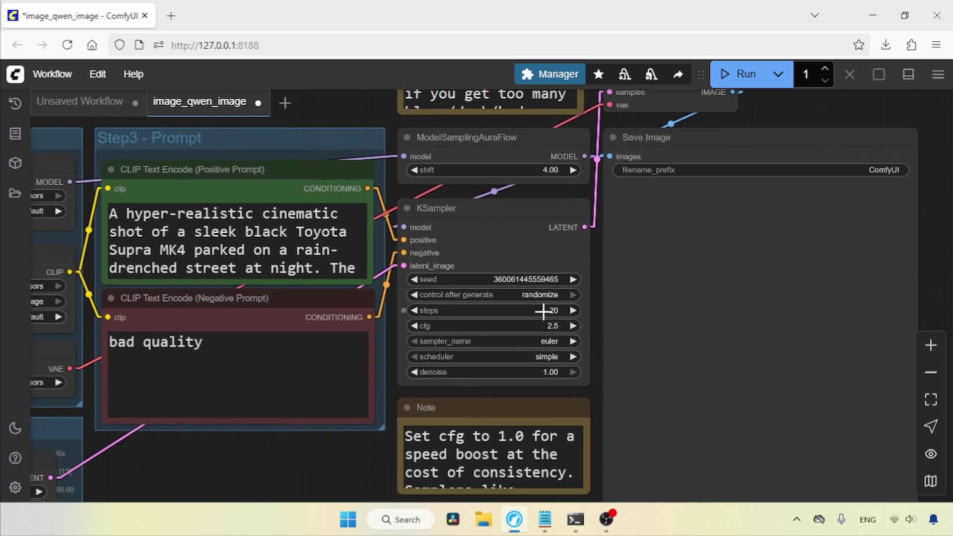
left_click(555, 325)
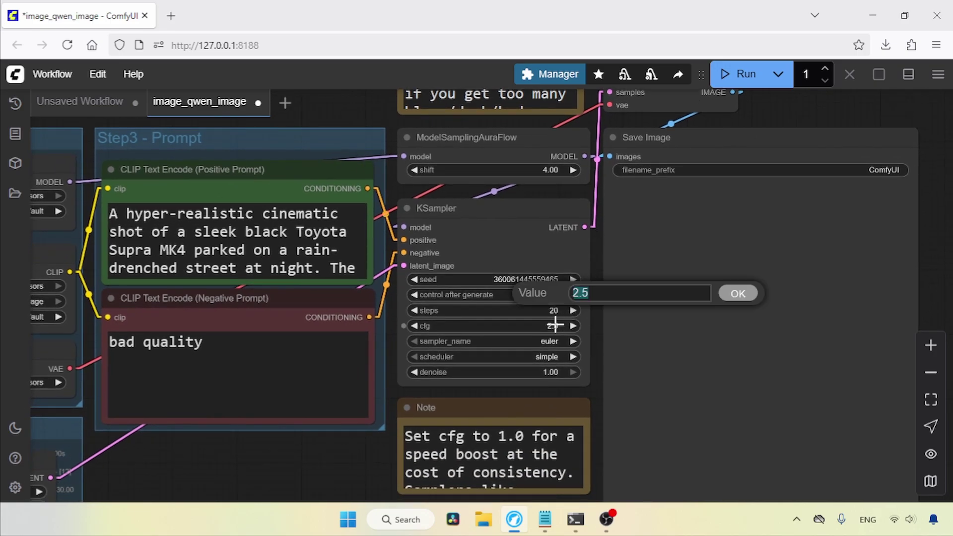
type("4")
key("Return")
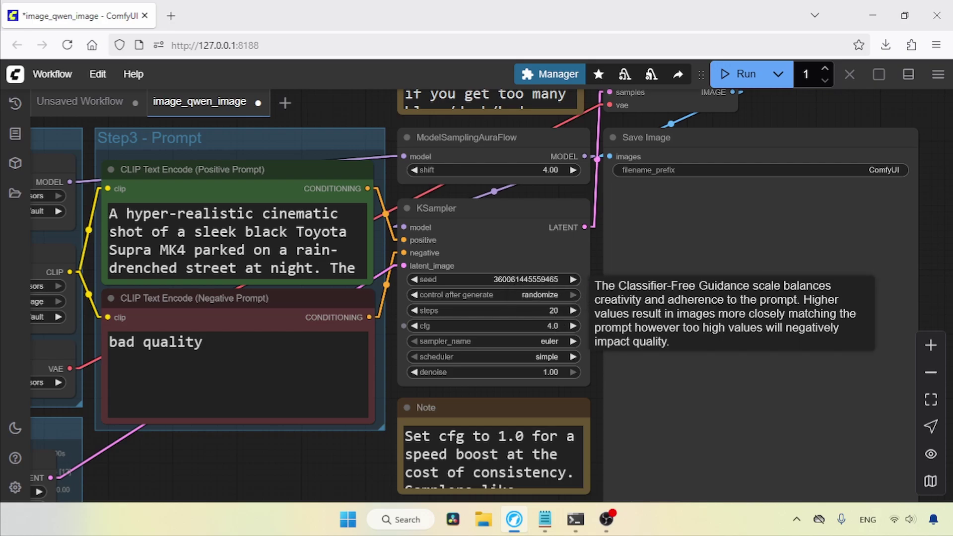
left_click_drag(594, 335, 598, 325)
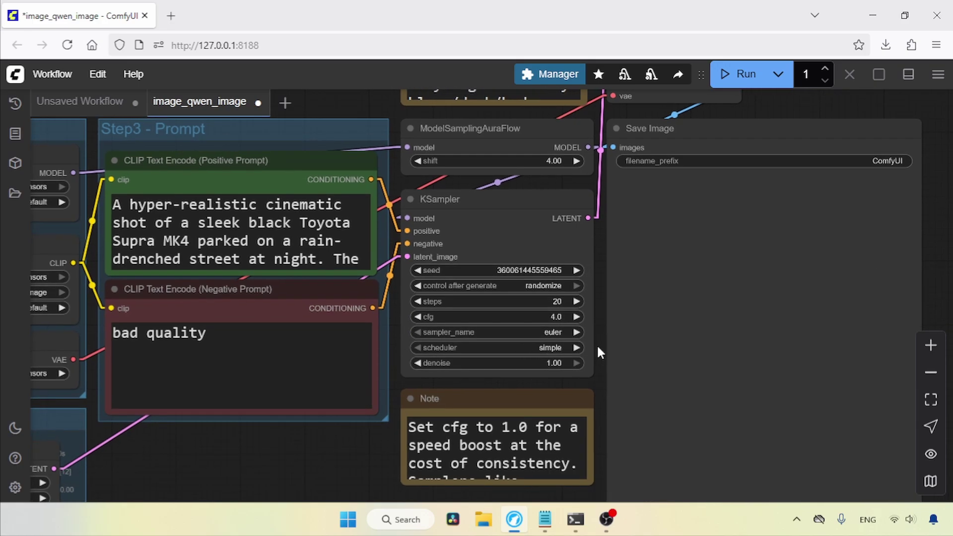
scroll(631, 338, "up", 4)
scroll(662, 328, "right", 2)
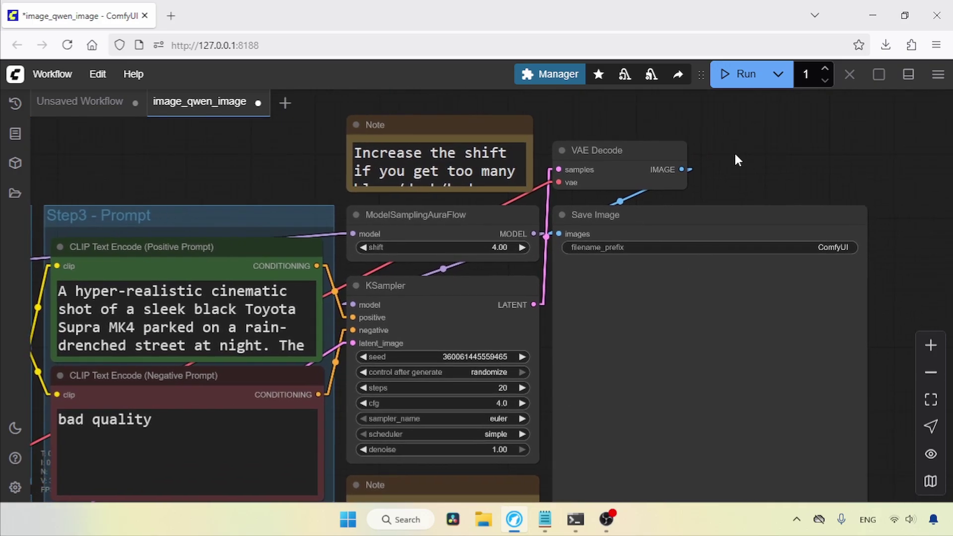
- Generate the Supra image, inspect it full size in a new tab, then close that tab
left_click(728, 82)
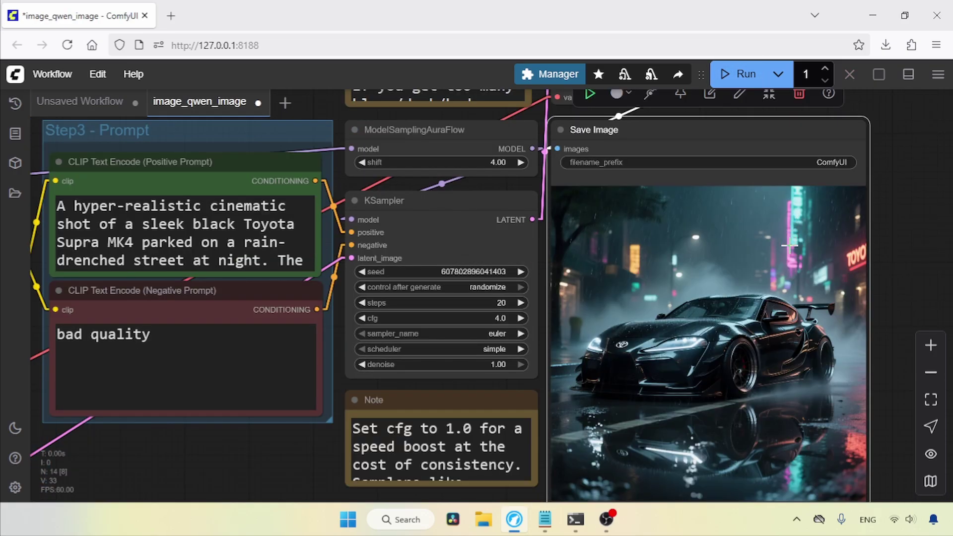
right_click(789, 233)
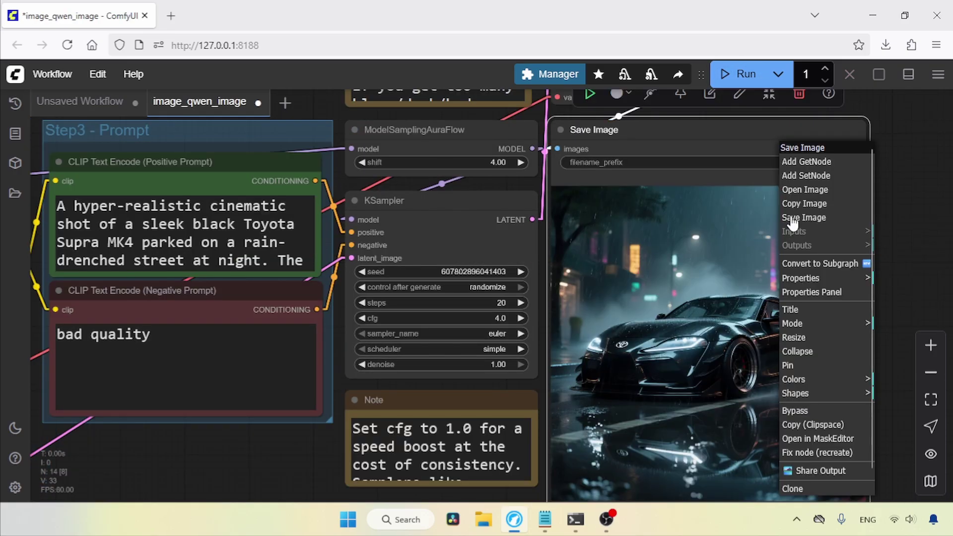
left_click(804, 189)
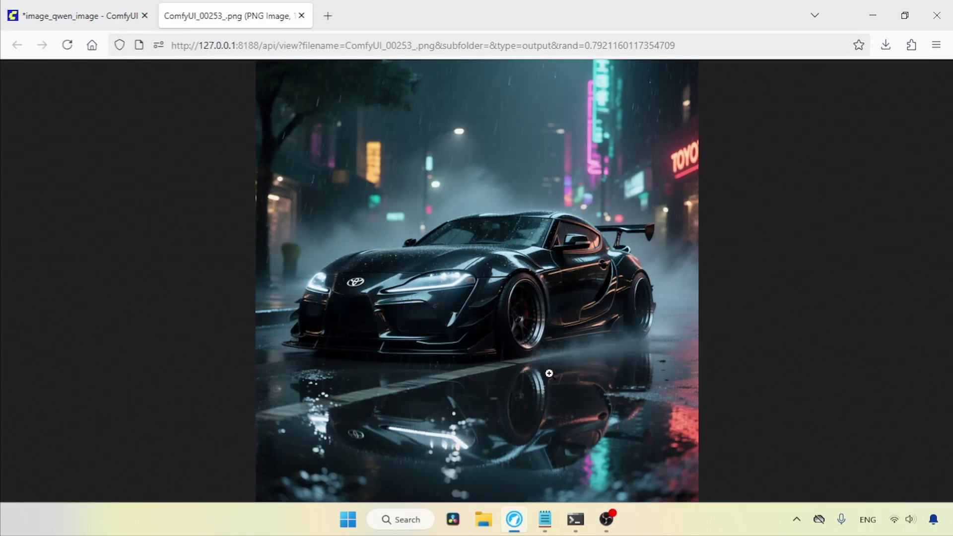
left_click(499, 310)
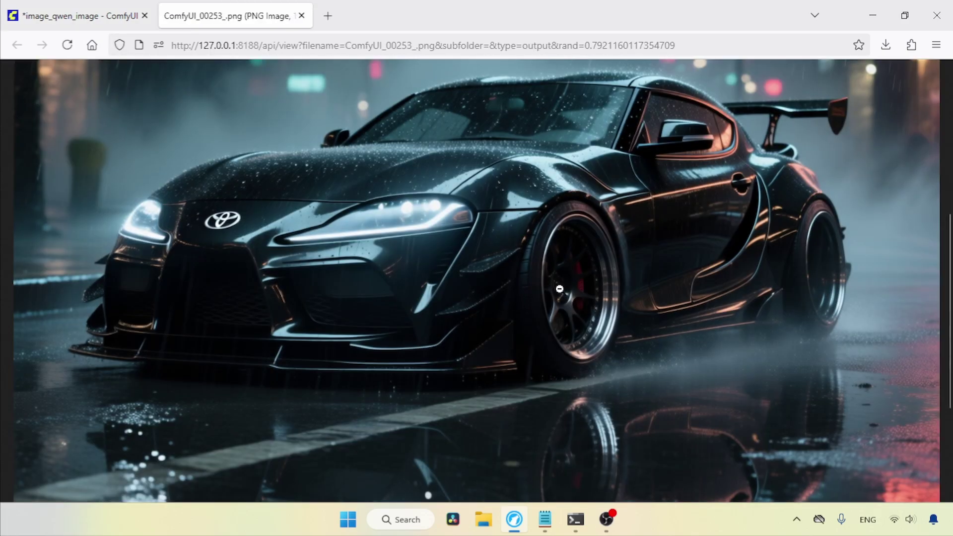
left_click(590, 290)
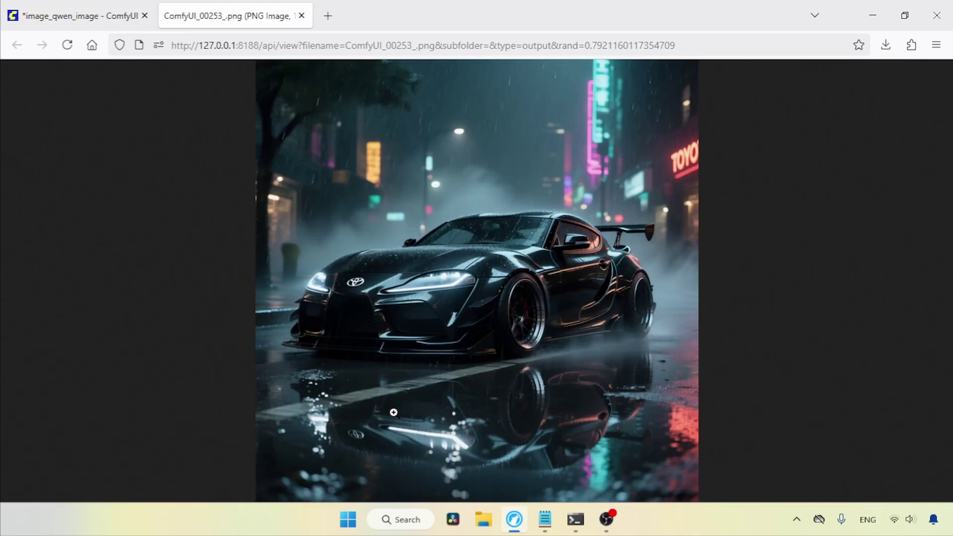
key("ctrl+w")
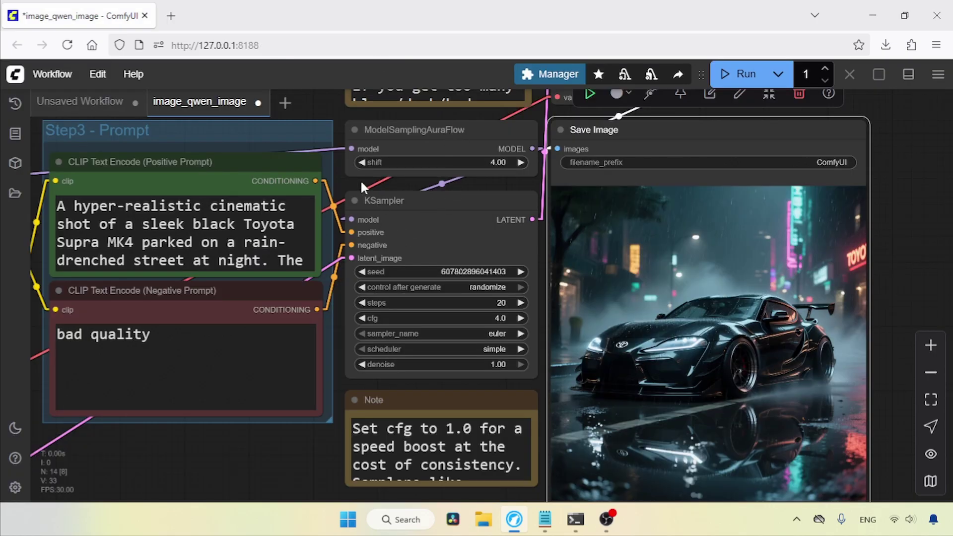
- Copy the 'A movie Poster…' line from Prompts.txt and paste it over the positive prompt, titled Dragon Hunter
left_click_drag(338, 159, 460, 204)
left_click(545, 519)
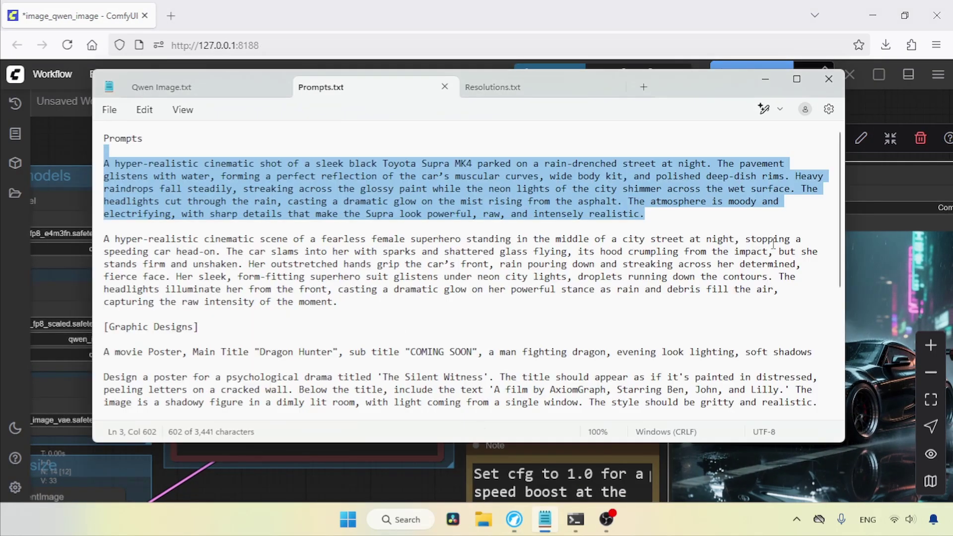
left_click_drag(818, 343, 102, 354)
left_click(346, 485)
left_click(402, 304)
key("ctrl+a")
key("ctrl+v")
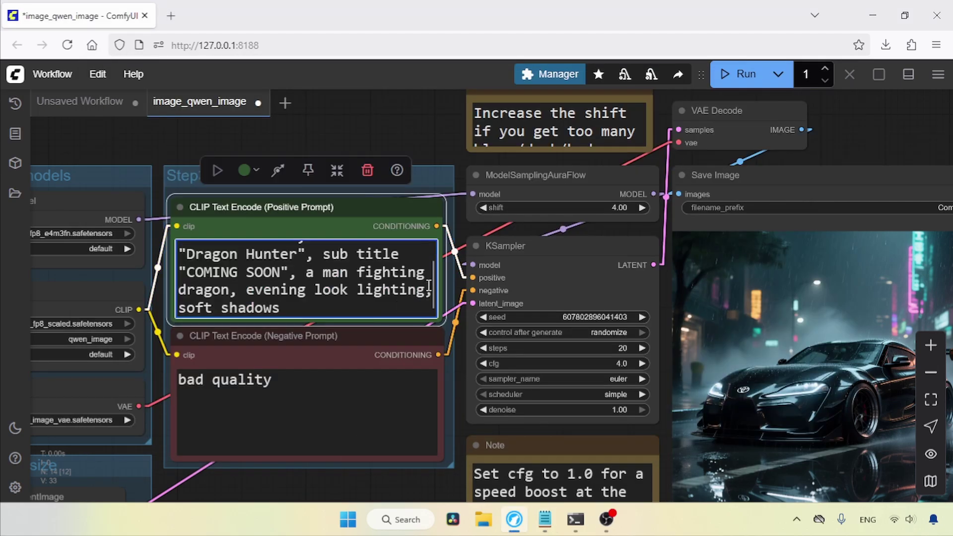
scroll(427, 258, "up", 3)
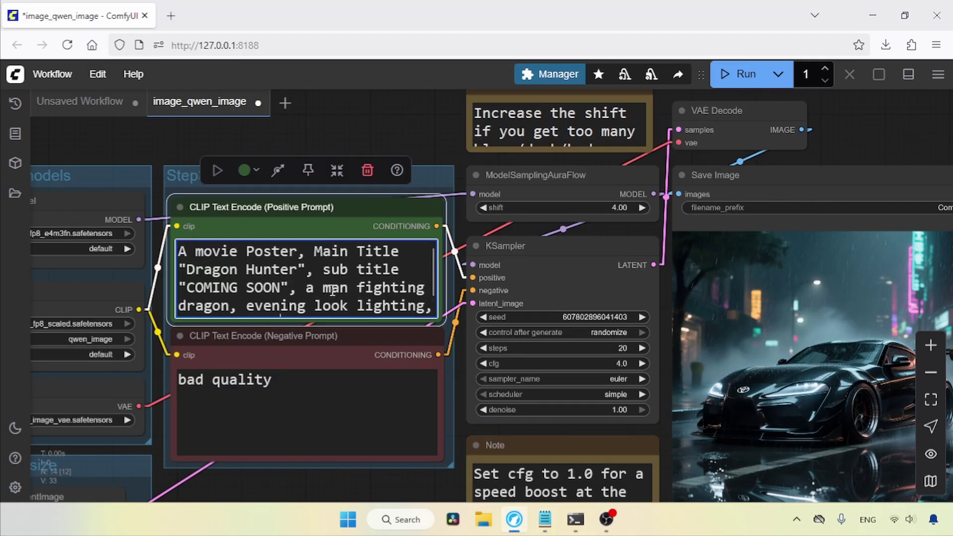
mouse_move(297, 270)
left_mouse_down()
mouse_move(181, 268)
mouse_move(315, 269)
mouse_move(306, 268)
left_mouse_up()
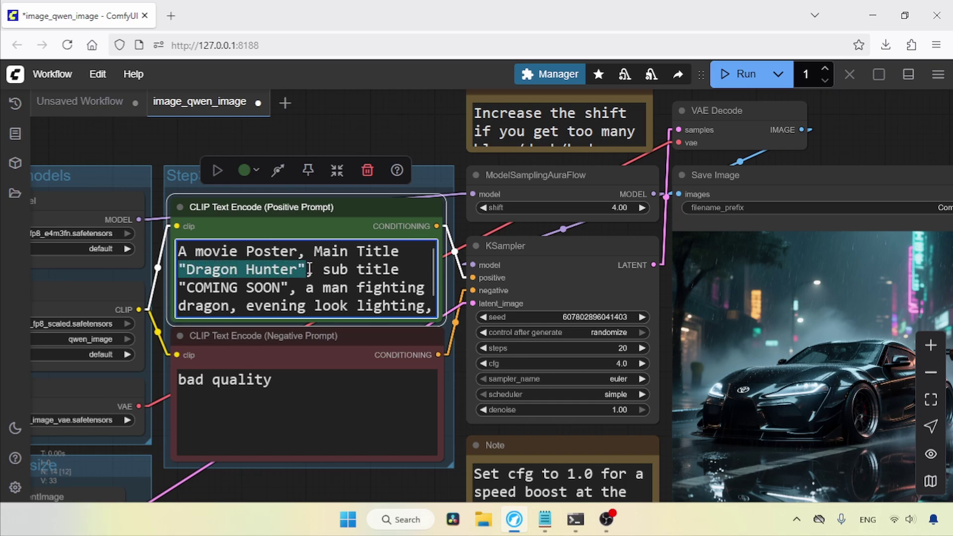
scroll(347, 263, "down", 1)
left_click_drag(292, 271, 181, 268)
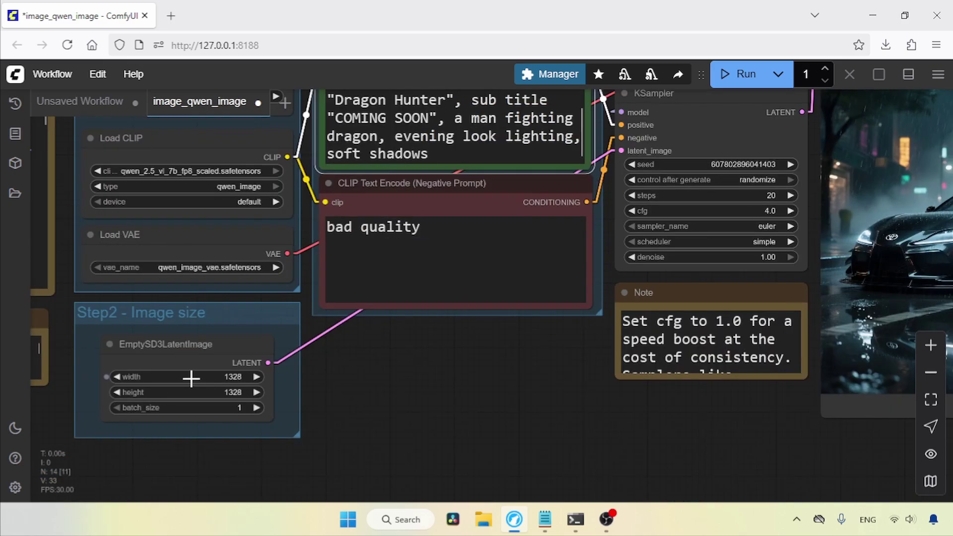
- Look up the poster resolution in the Resolutions.txt notes
left_click(546, 519)
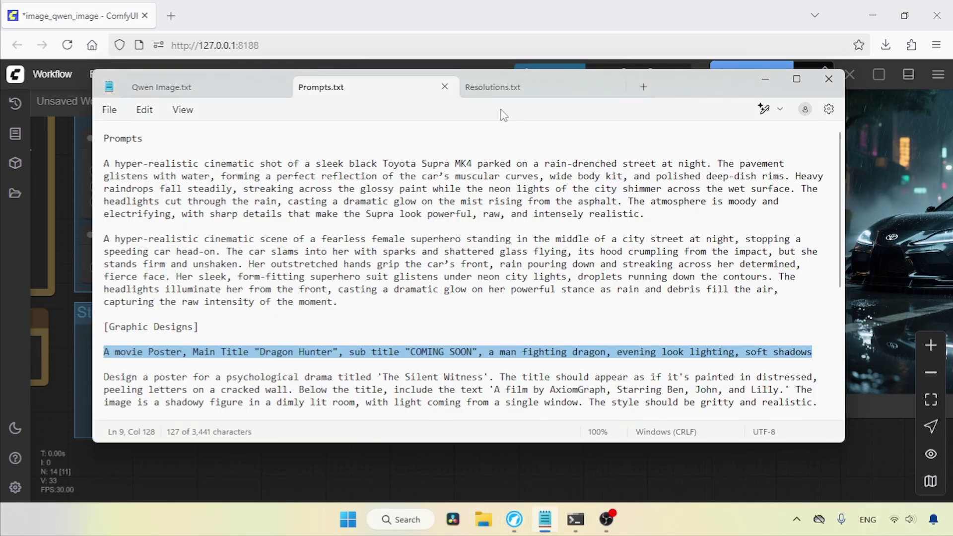
left_click(504, 87)
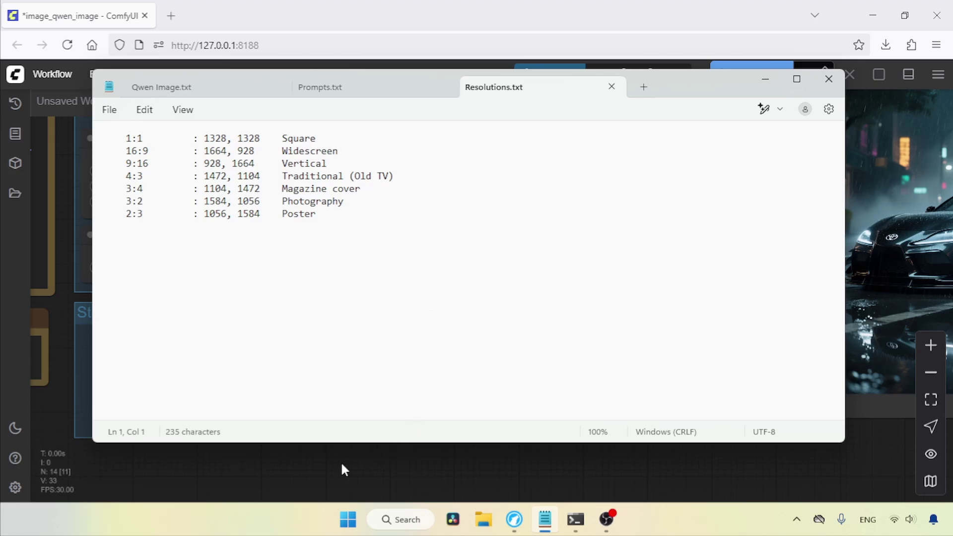
left_click(320, 468)
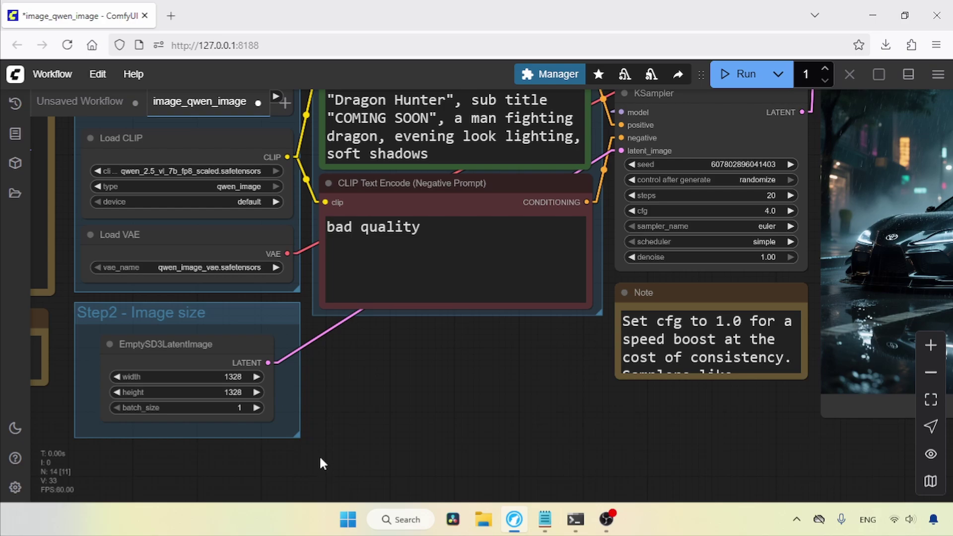
- Set the latent image to 1056 × 1584 and run the generation
left_click(233, 377)
type("1056")
key("Return")
left_click(239, 392)
type("1584")
key("Return")
left_click_drag(566, 353, 277, 436)
left_click(740, 74)
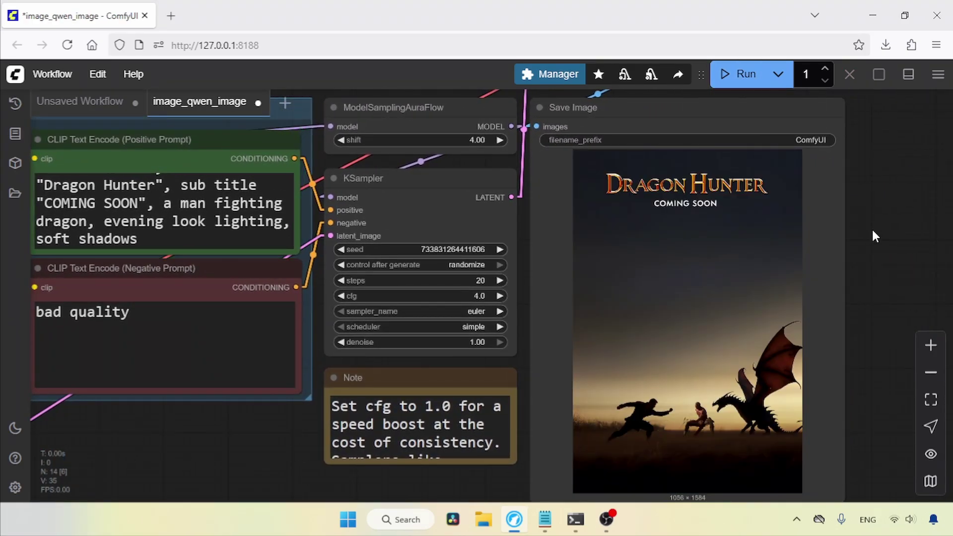
- View the Dragon Hunter poster ComfyUI_00254_.png full size in its own tab, then close it
right_click(730, 195)
left_click(751, 190)
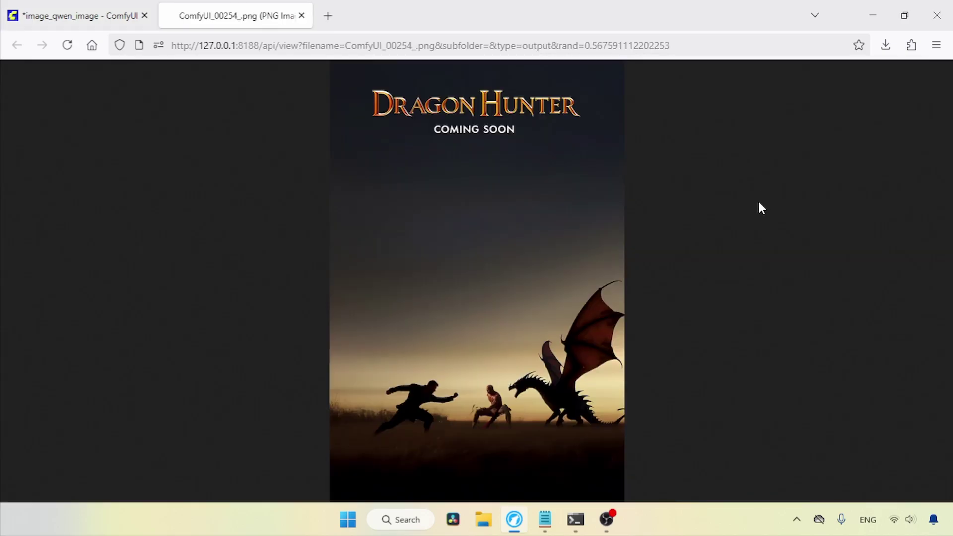
left_click(460, 114)
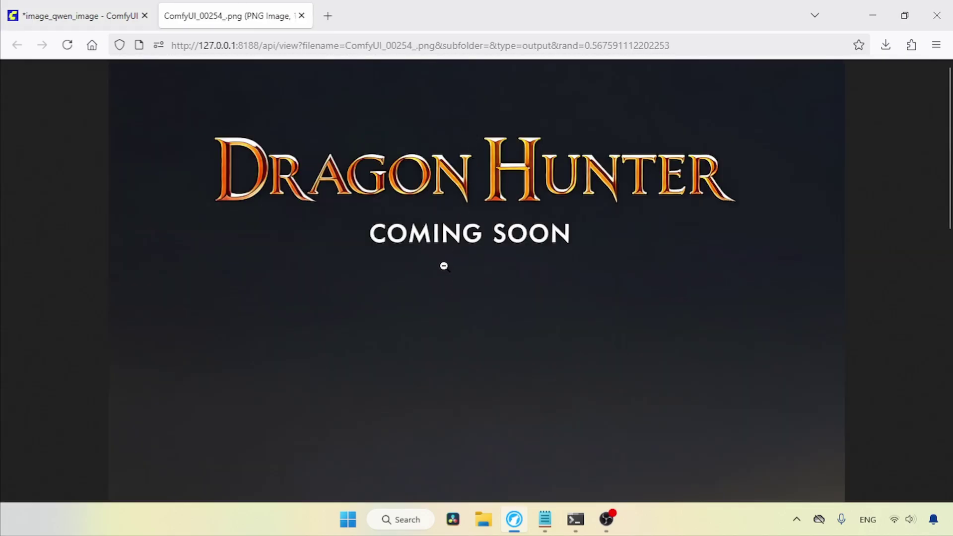
left_click(570, 253)
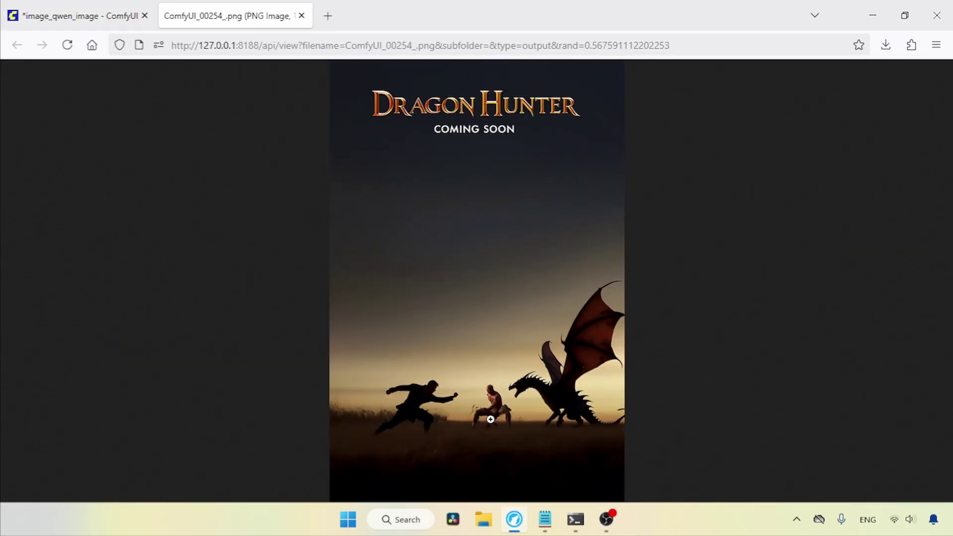
left_click(492, 419)
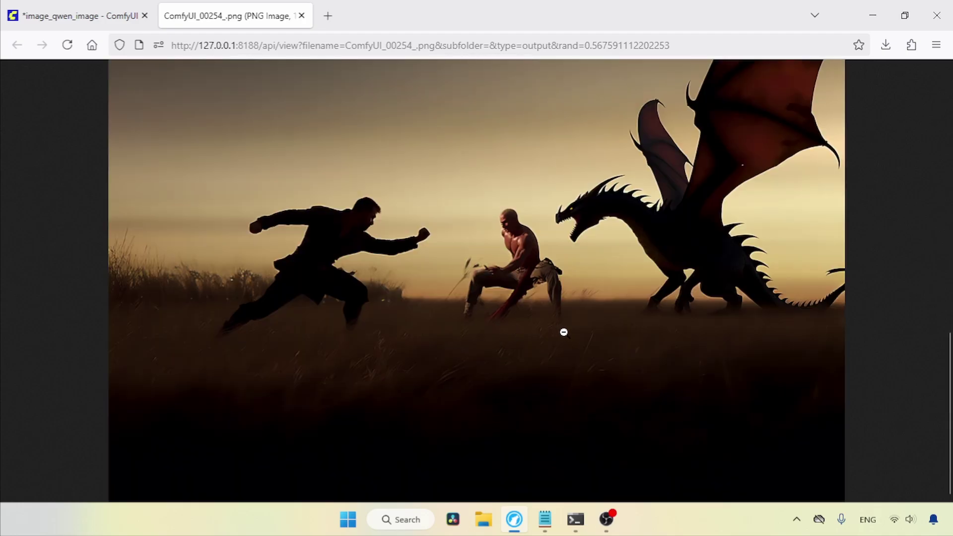
left_click(575, 307)
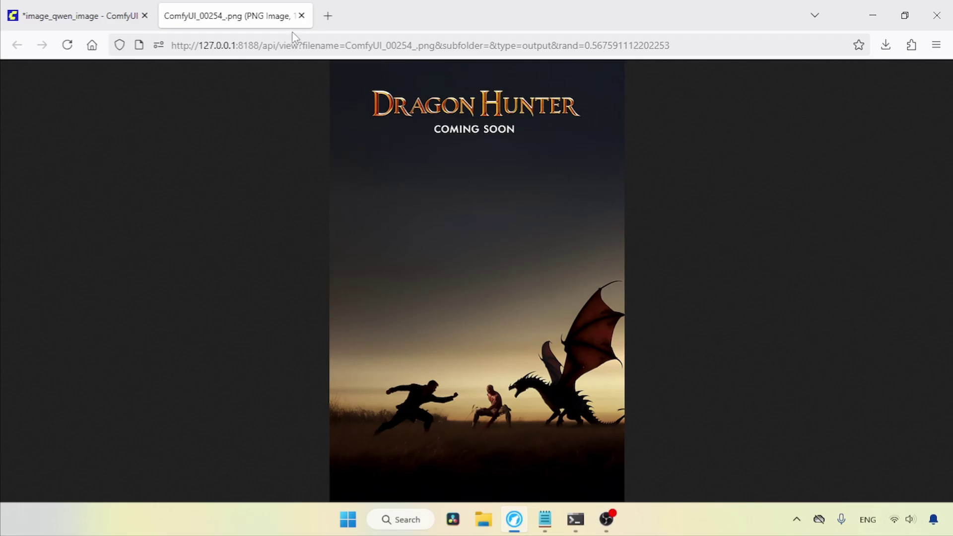
left_click(301, 16)
- Paste the Morning Roast coffee bag paragraph over the positive prompt and generate the image
key("alt+Tab")
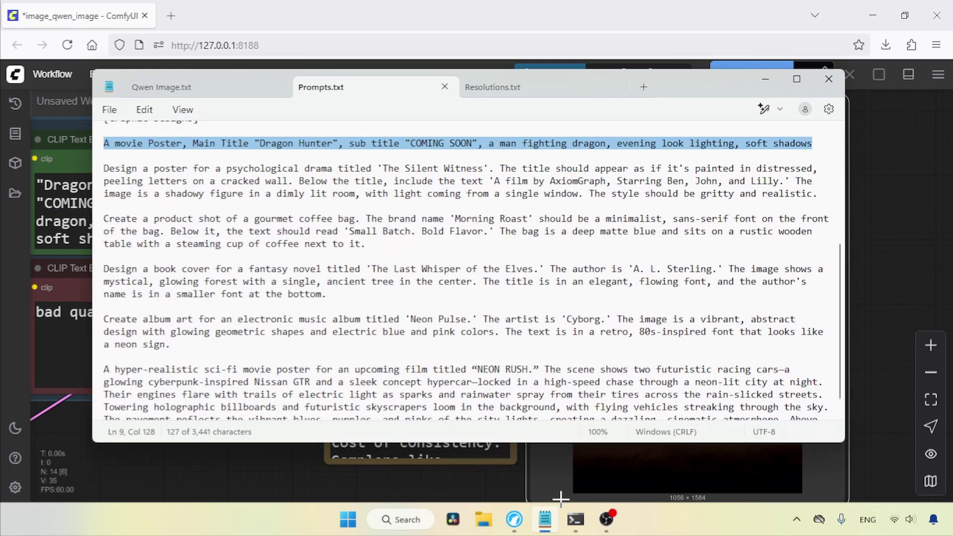
triple_click(386, 248)
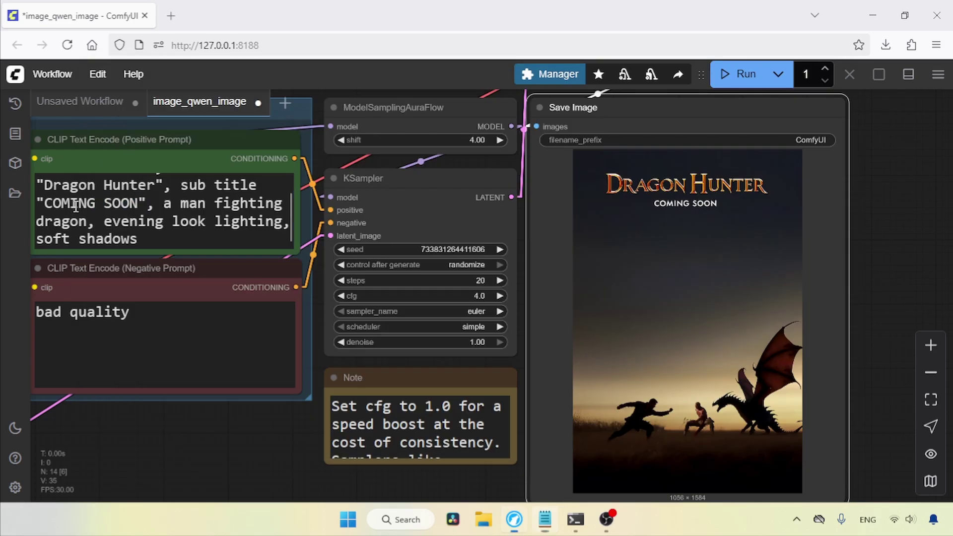
key("alt+Tab")
key("ctrl+a")
key("ctrl+v")
left_click_drag(289, 231, 290, 187)
left_click_drag(206, 219, 71, 220)
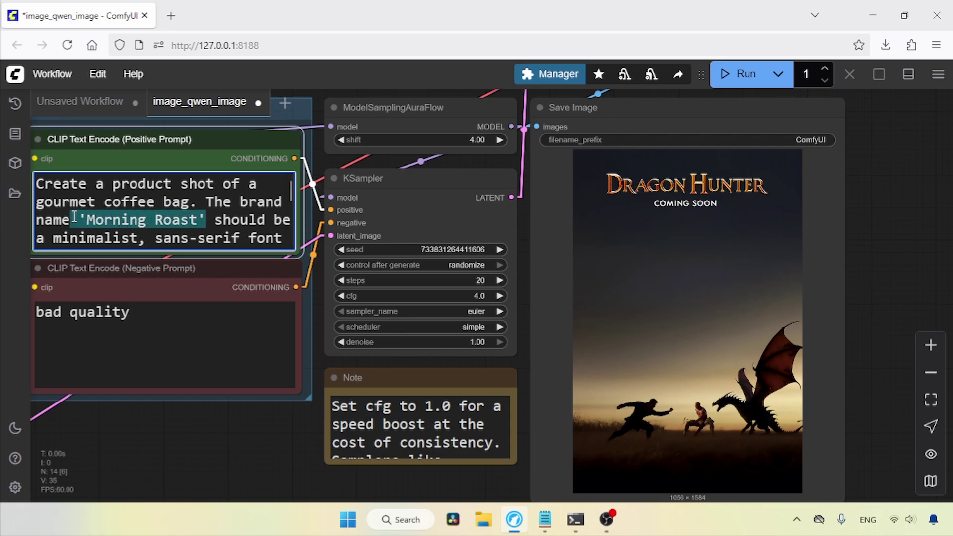
left_click(243, 215)
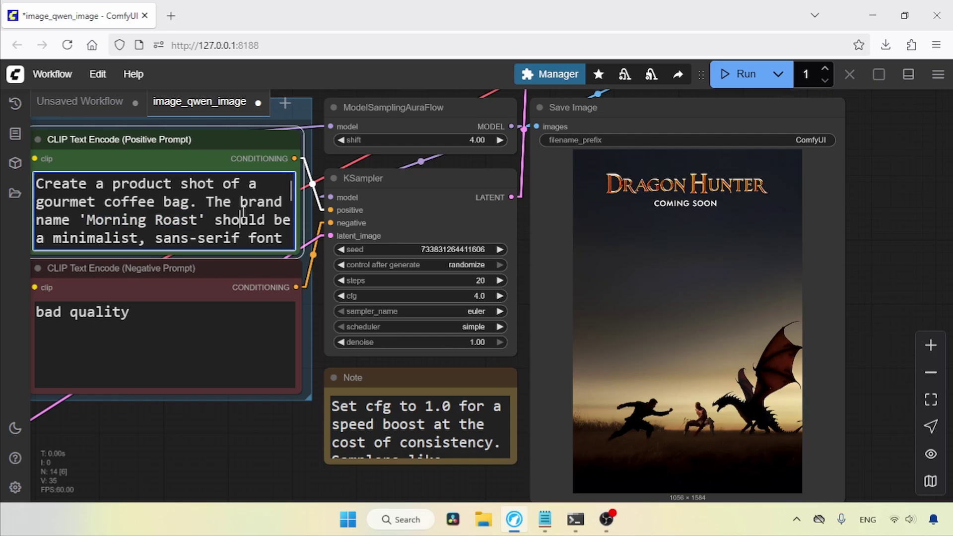
left_click(750, 77)
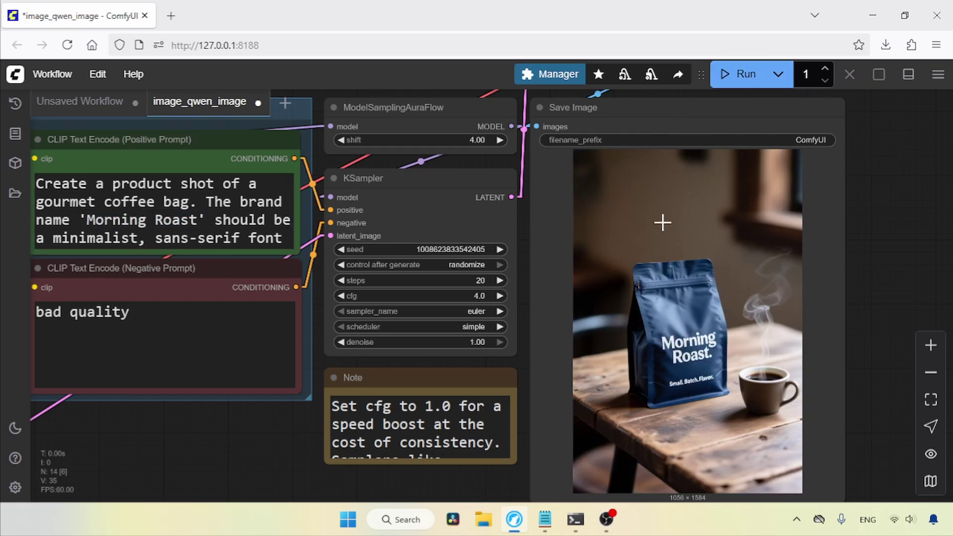
right_click(746, 358)
- Open the coffee bag image alone, zoom in on the label and back, then close the tab
left_click(774, 189)
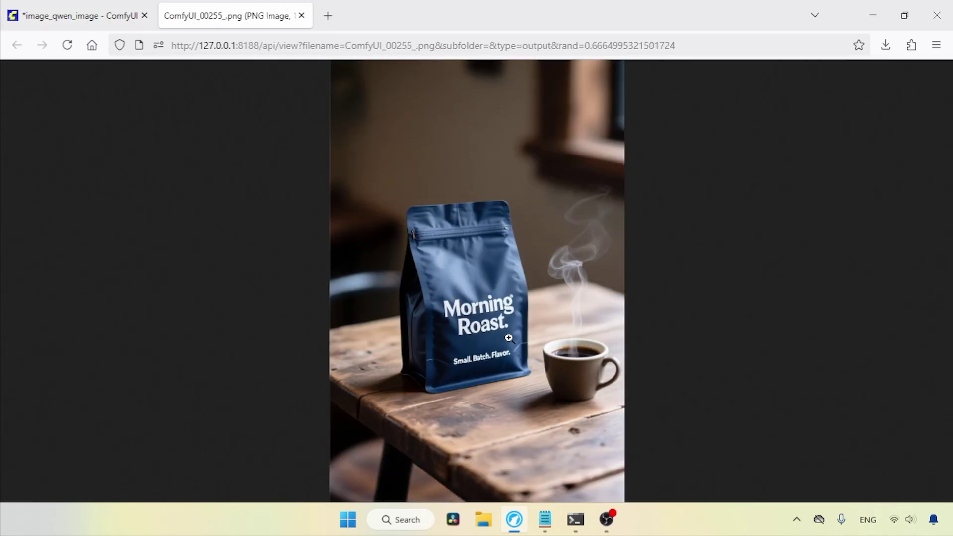
left_click(521, 372)
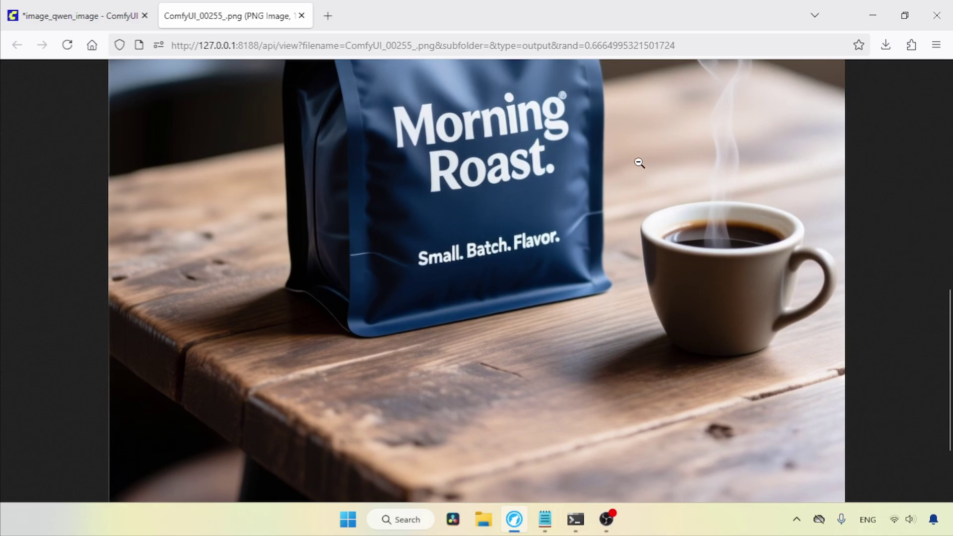
left_click(707, 272)
left_click(543, 358)
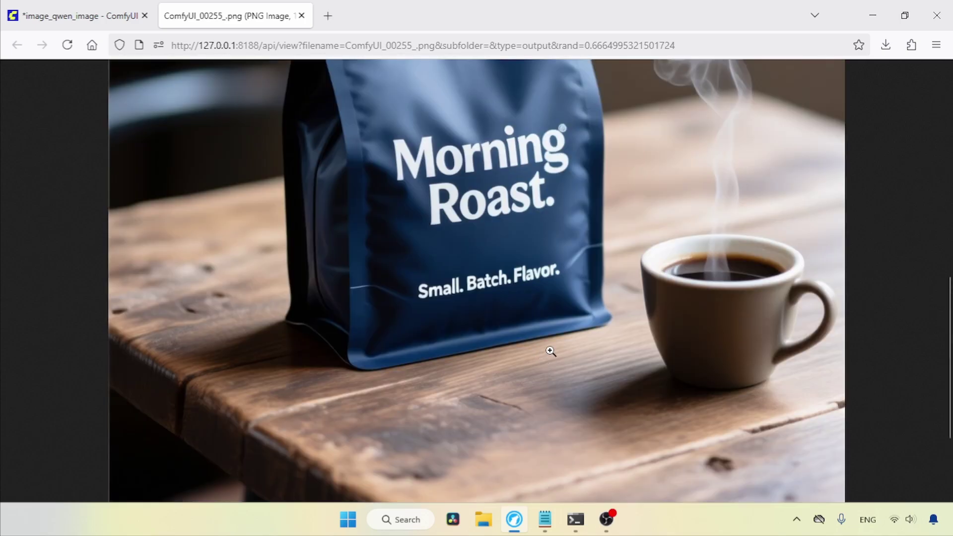
left_click(543, 358)
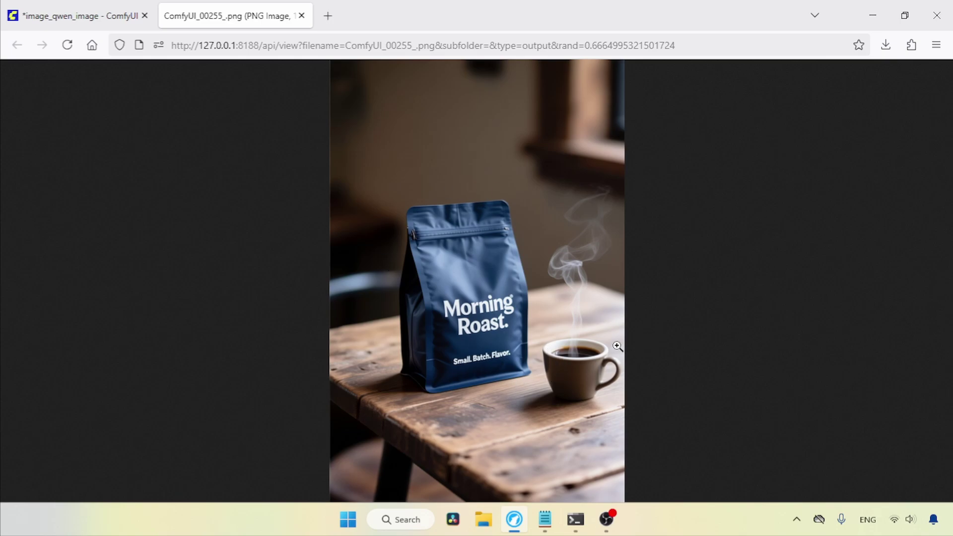
left_click(301, 15)
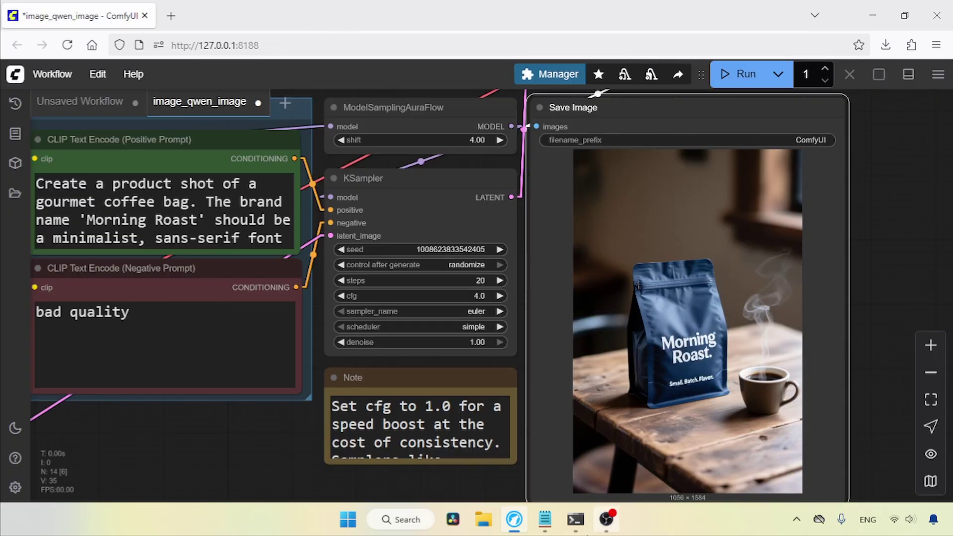
left_click(576, 521)
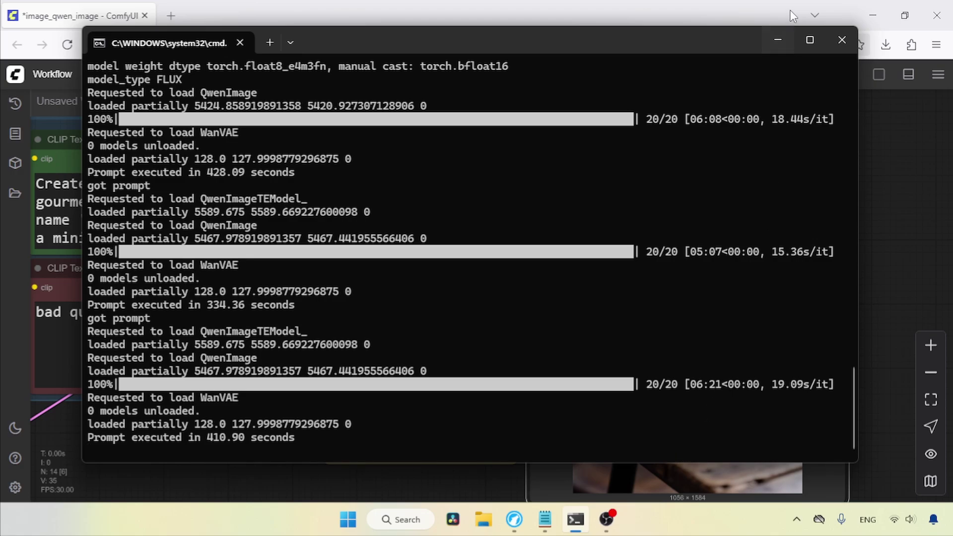
left_click(777, 43)
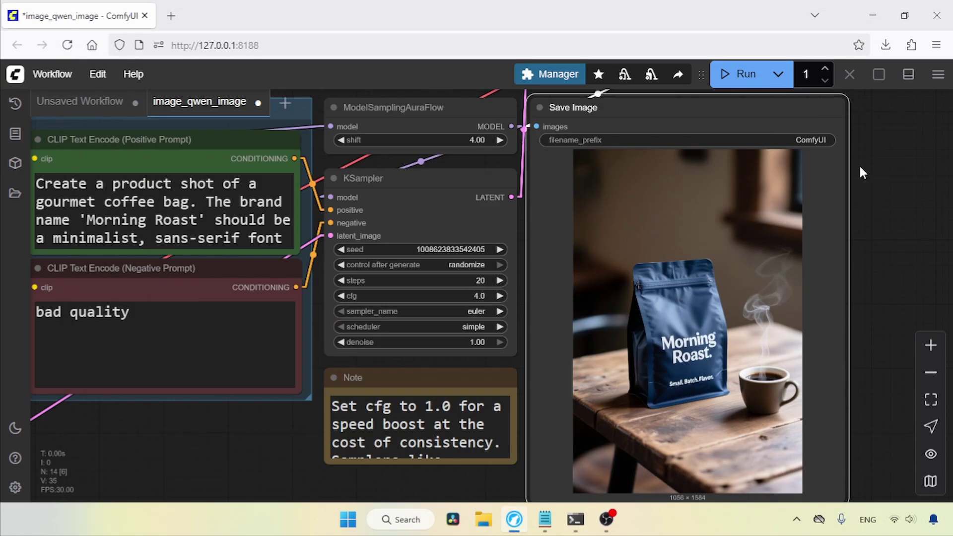
left_click_drag(859, 149, 875, 337)
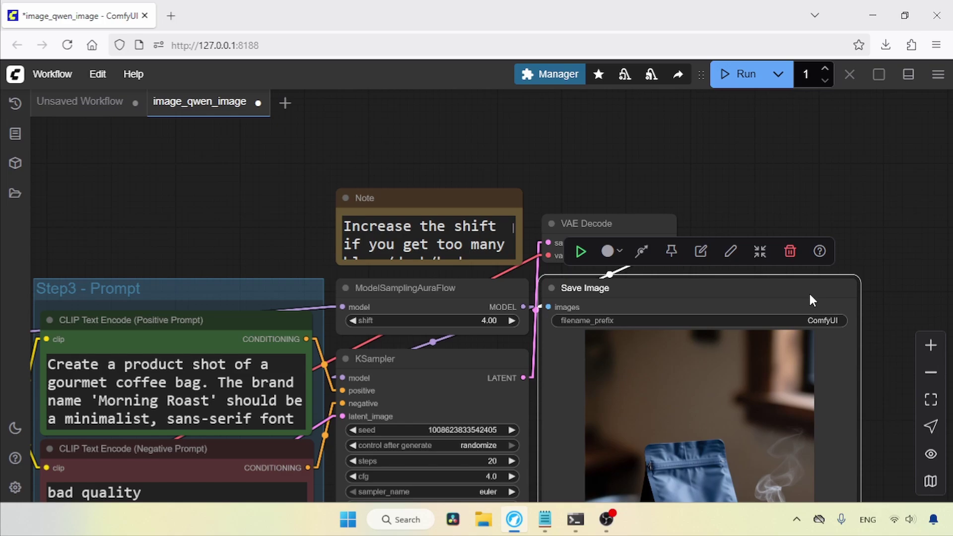
- Delete the shift advice Note node and move ModelSamplingAuraFlow into the freed space
left_click(479, 176)
left_click(472, 197)
key("Delete")
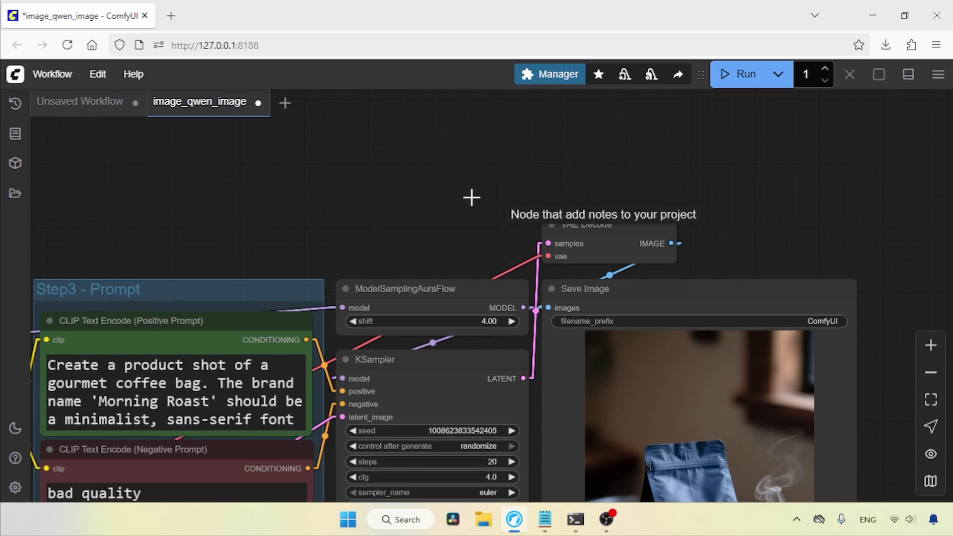
left_click_drag(442, 287, 206, 187)
- Add Patch Sage Attention KJ between ModelSamplingAuraFlow and KSampler, with sage_attention set to auto
double_click(436, 161)
type("sage")
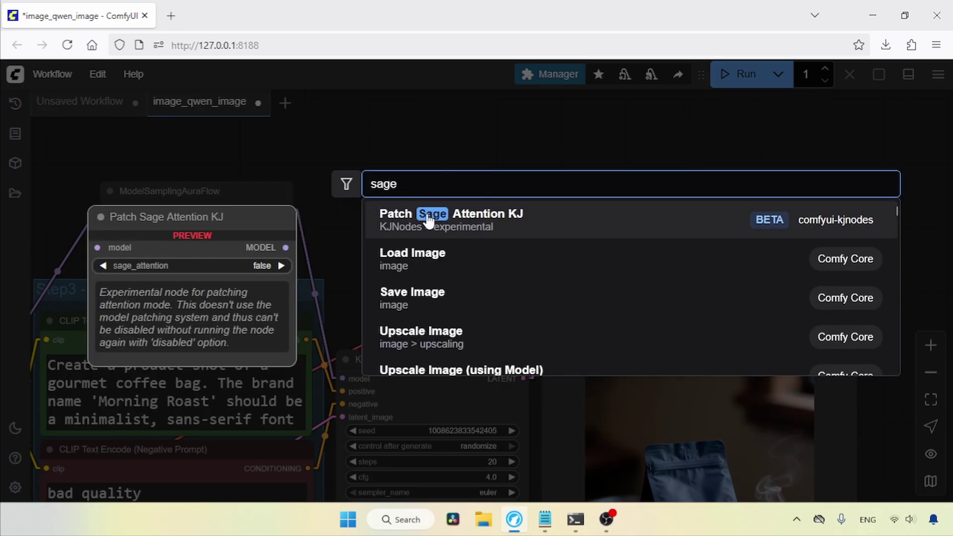
left_click(513, 217)
left_click_drag(543, 156, 497, 163)
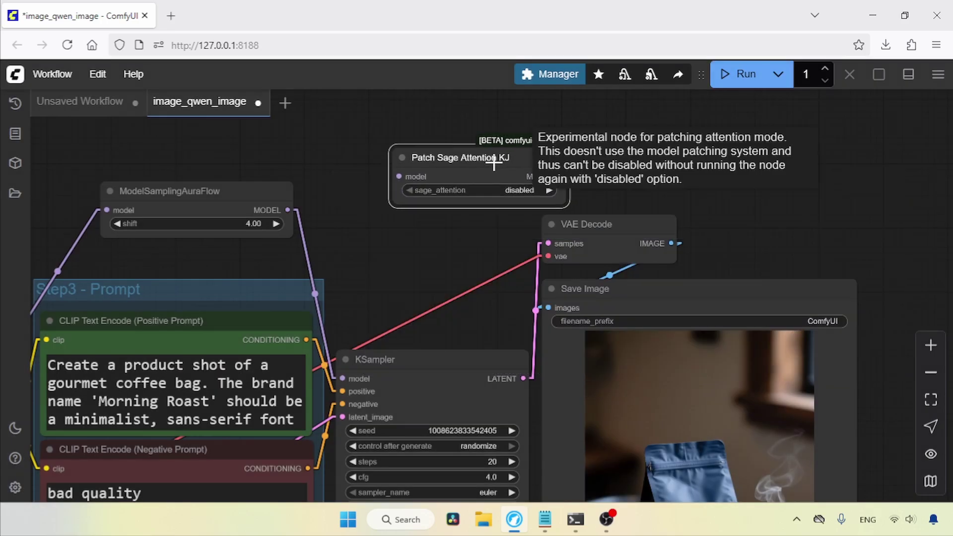
left_click_drag(288, 209, 425, 170)
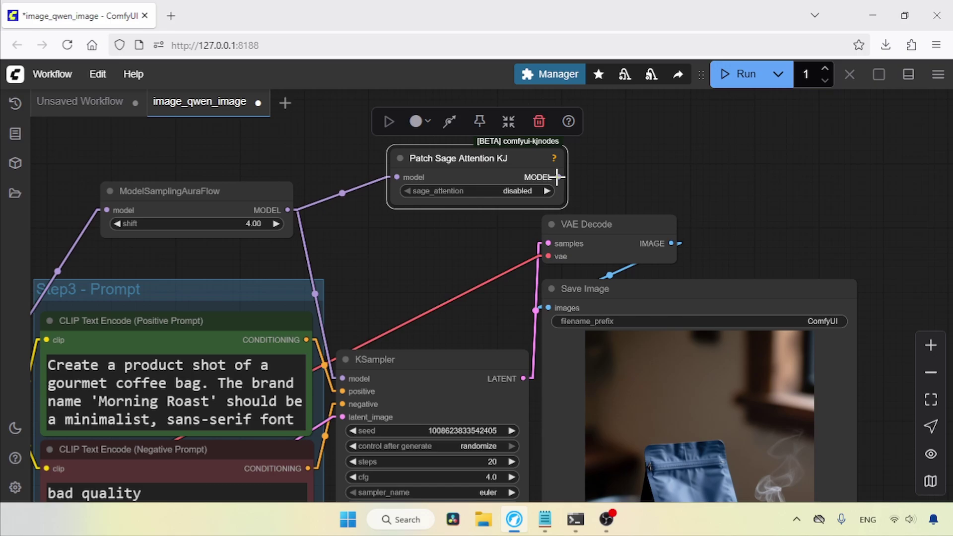
left_click_drag(558, 177, 343, 378)
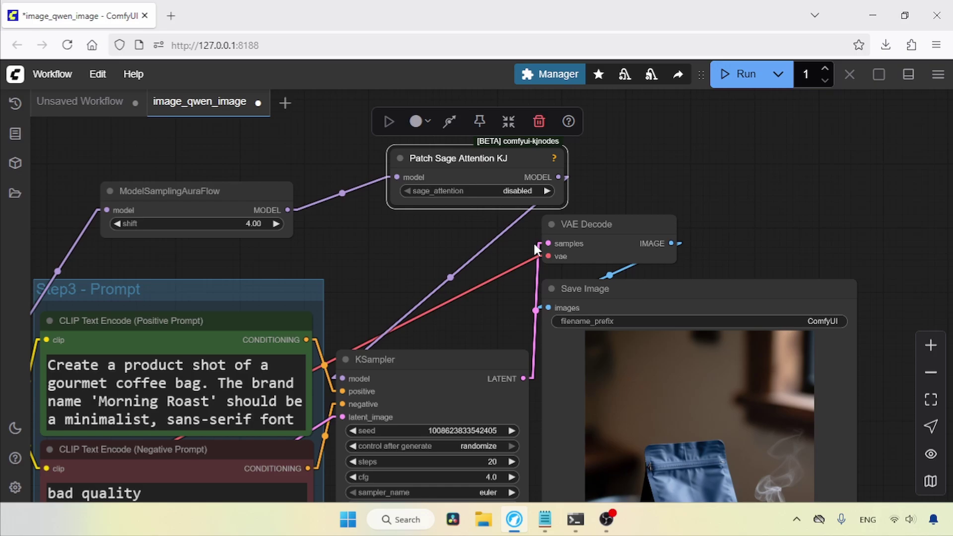
left_click(473, 192)
left_click(515, 230)
left_click_drag(531, 161, 477, 192)
- Run the workflow with Sage Attention and read the 212.90-second execution time in the console
left_click(646, 174)
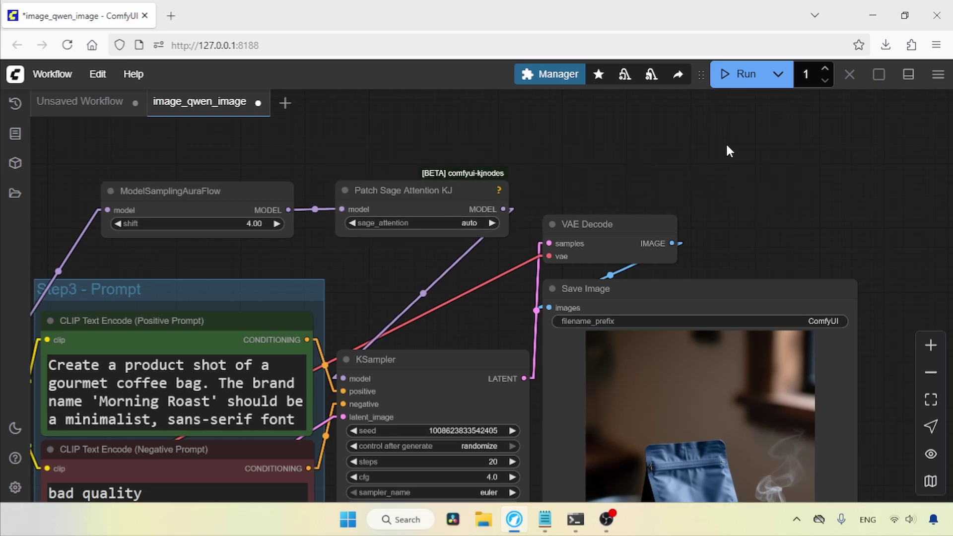
left_click(737, 75)
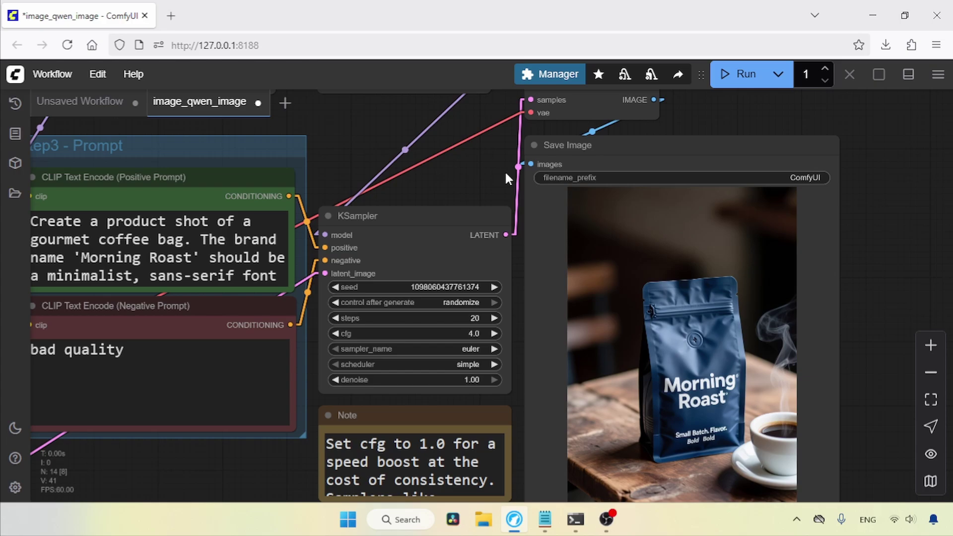
scroll(845, 278, "down", 1)
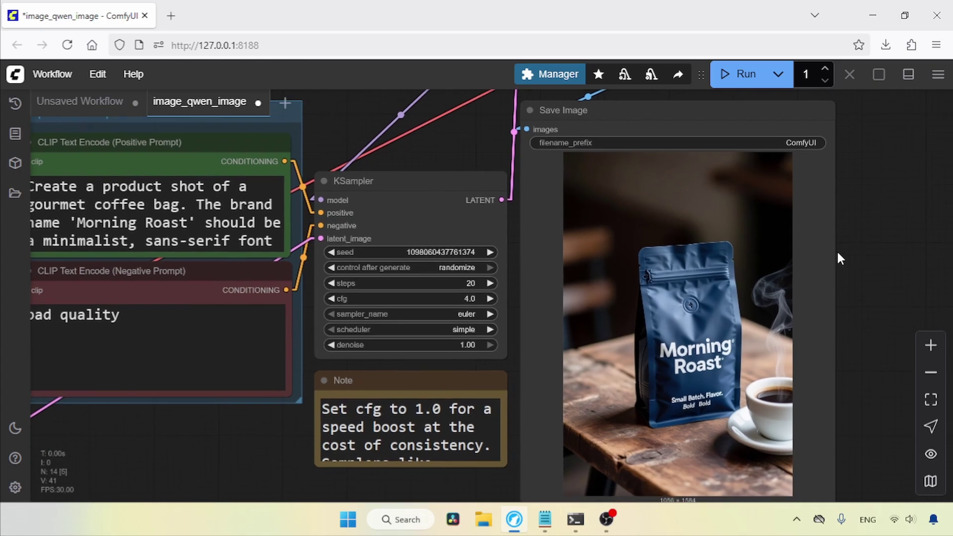
left_click(573, 527)
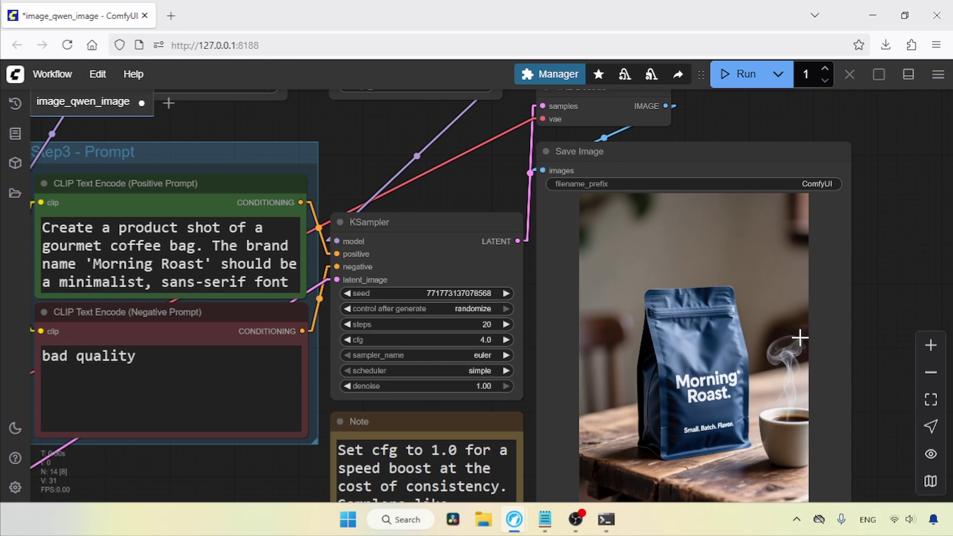
left_click(635, 495)
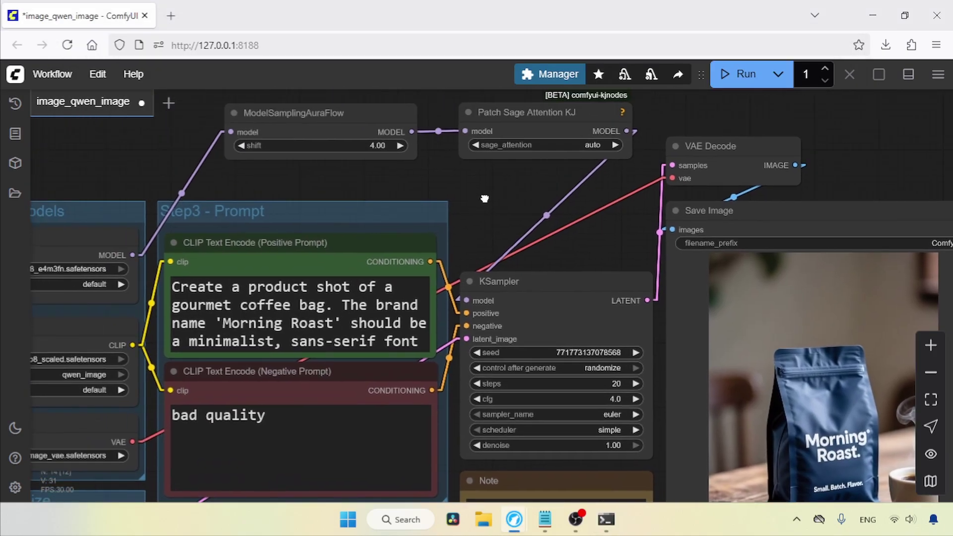
- Delete the Patch Sage Attention, Load Diffusion Model and Load CLIP nodes
left_click_drag(560, 132, 656, 157)
key("Delete")
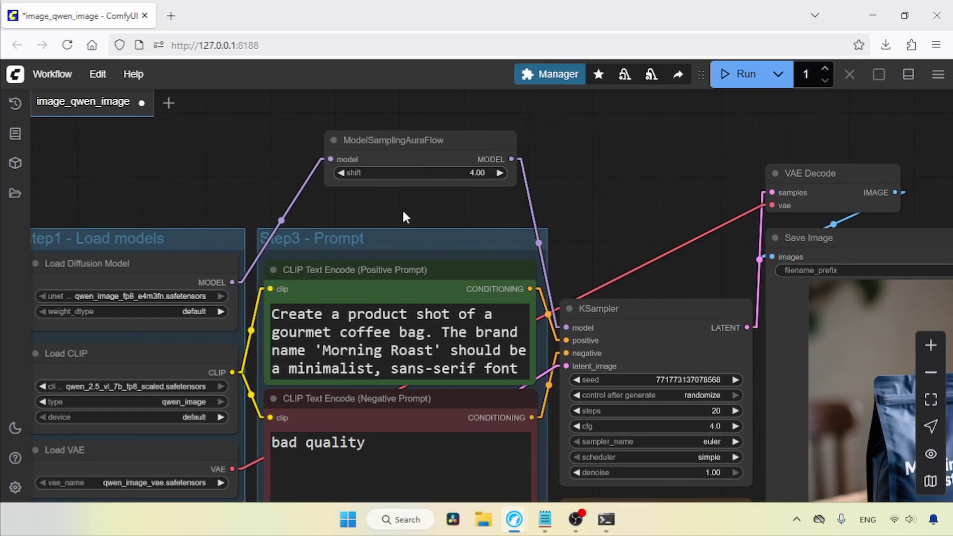
left_click_drag(395, 212, 626, 221)
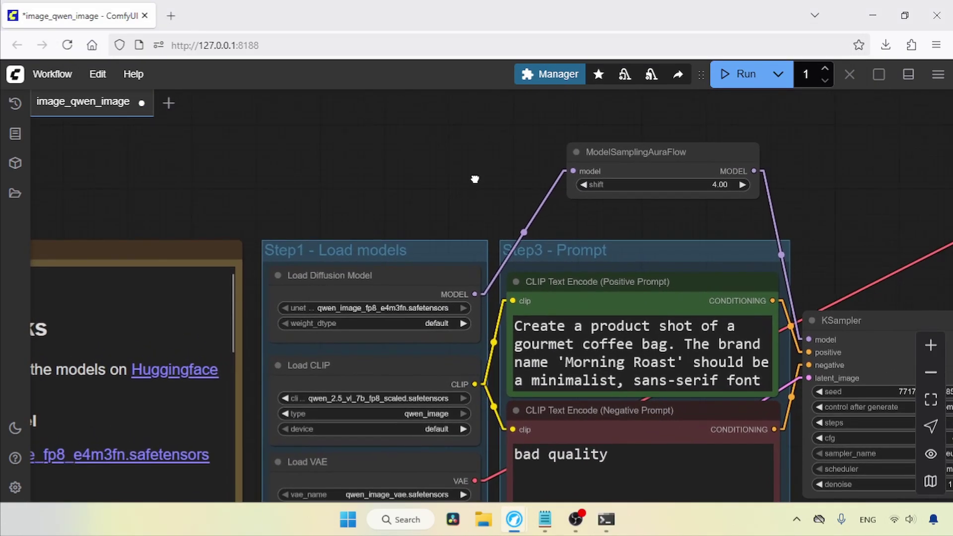
left_click_drag(476, 180, 500, 189)
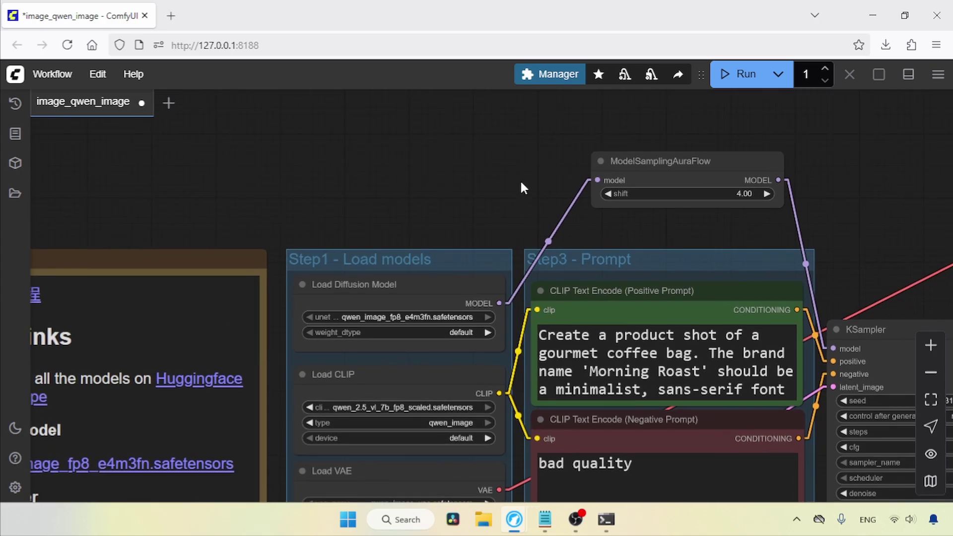
left_click(425, 290)
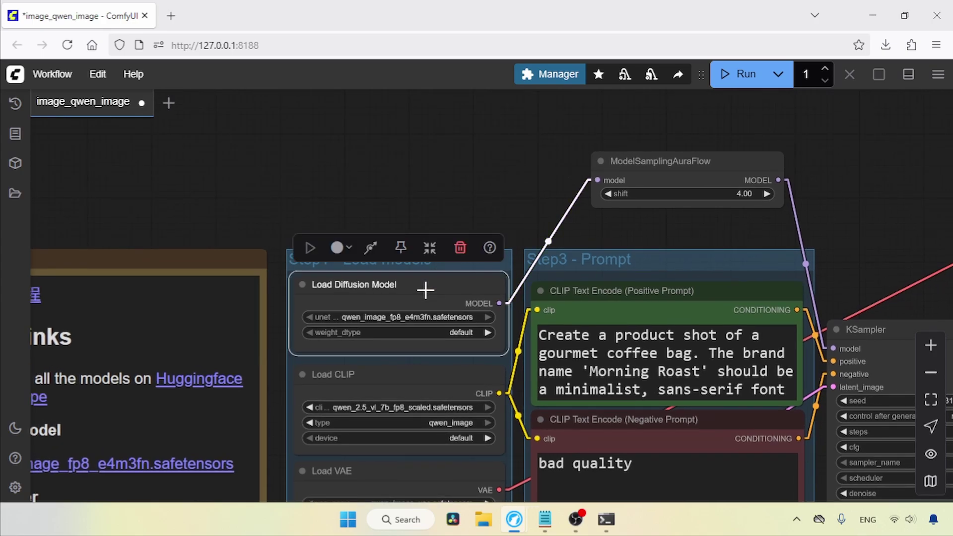
left_click(409, 374, "shift")
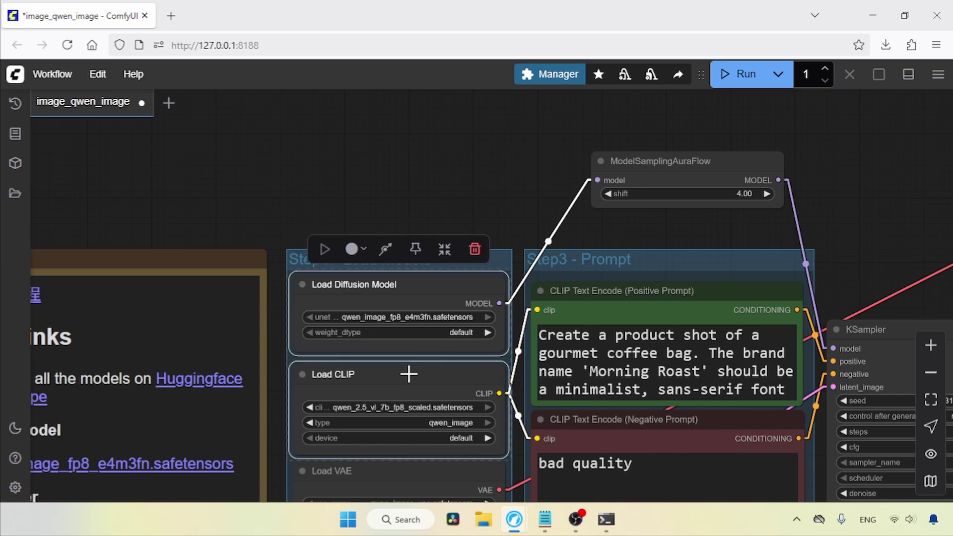
key("Delete")
scroll(441, 166, "up", 1)
- Add a Unet Loader (GGUF) node and connect its MODEL output to ModelSamplingAuraFlow
double_click(424, 153)
type("unet lo")
left_click(466, 217)
left_click(396, 194)
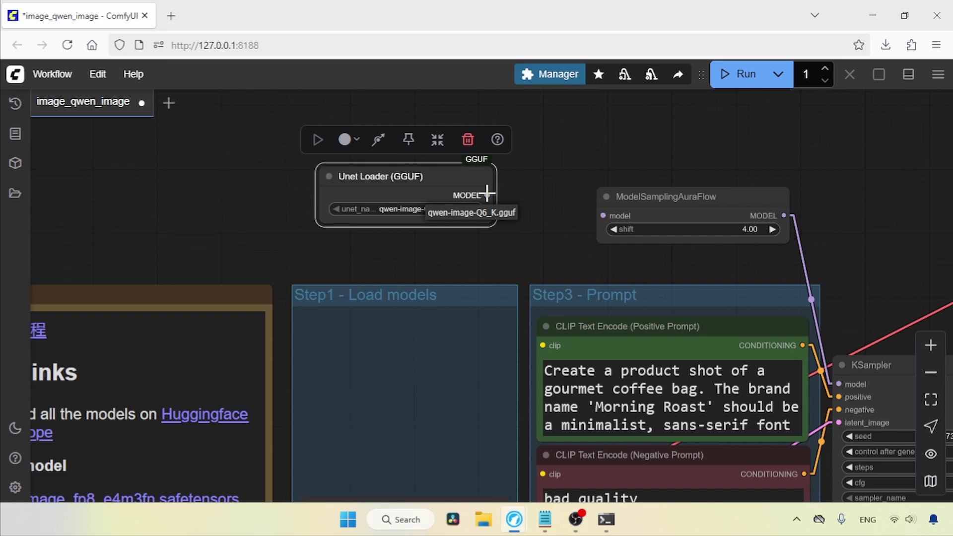
left_click_drag(489, 195, 534, 182)
left_click_drag(628, 206, 608, 206)
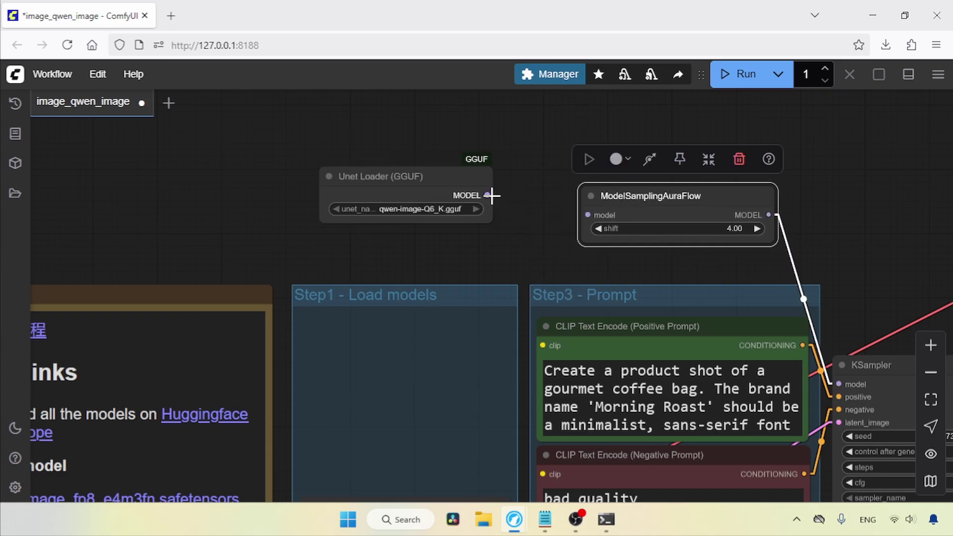
left_click_drag(493, 196, 588, 215)
scroll(551, 245, "down", 2)
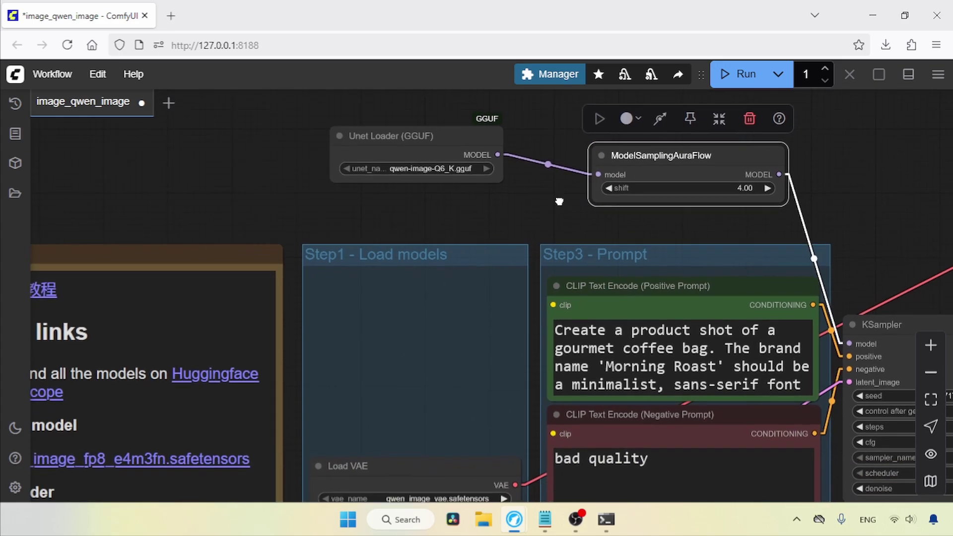
- Add a CLIPLoader (GGUF) in the Step1 group loading Qwen2.5-VL-7B-Instruct-Q5_K_S.gguf
left_click(468, 204)
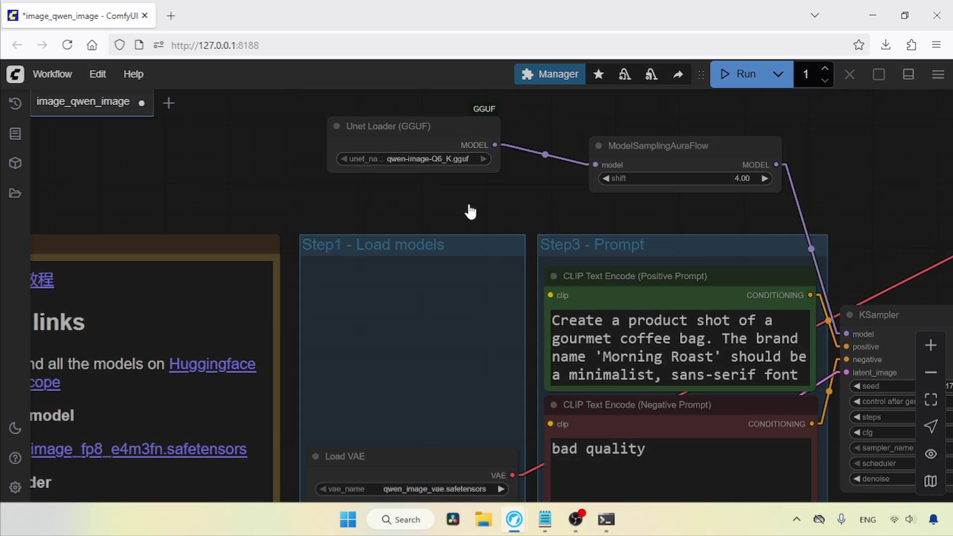
double_click(469, 207)
type("clip")
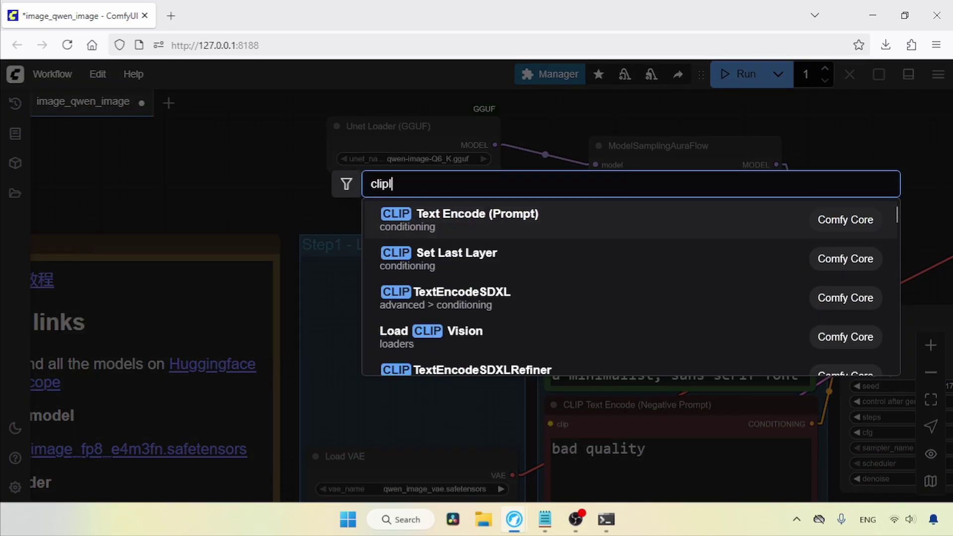
type("loader")
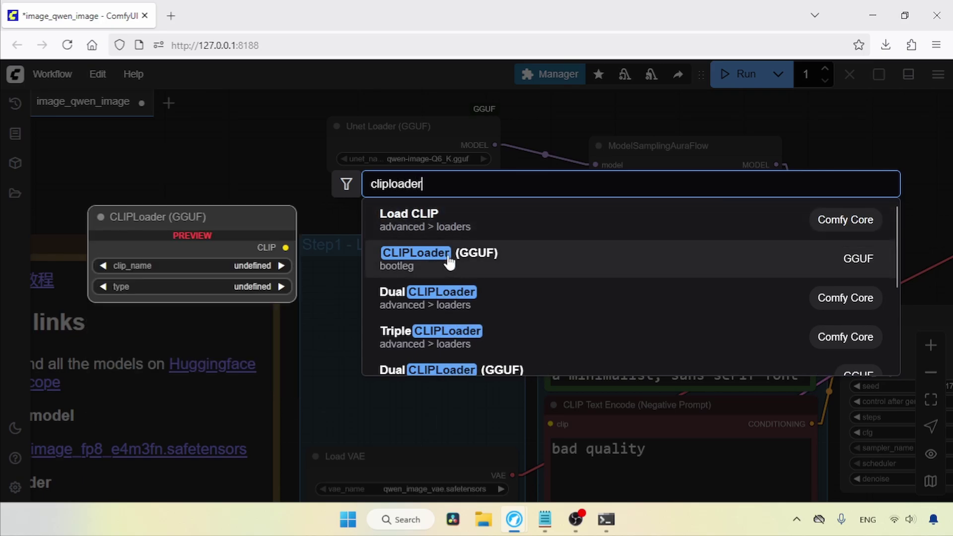
left_click(450, 262)
left_click_drag(574, 200, 425, 269)
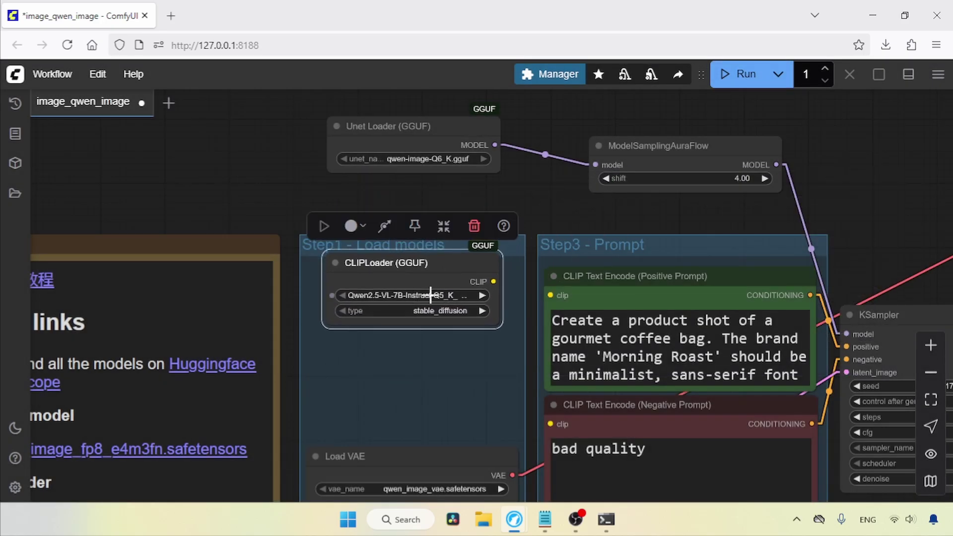
left_click(448, 295)
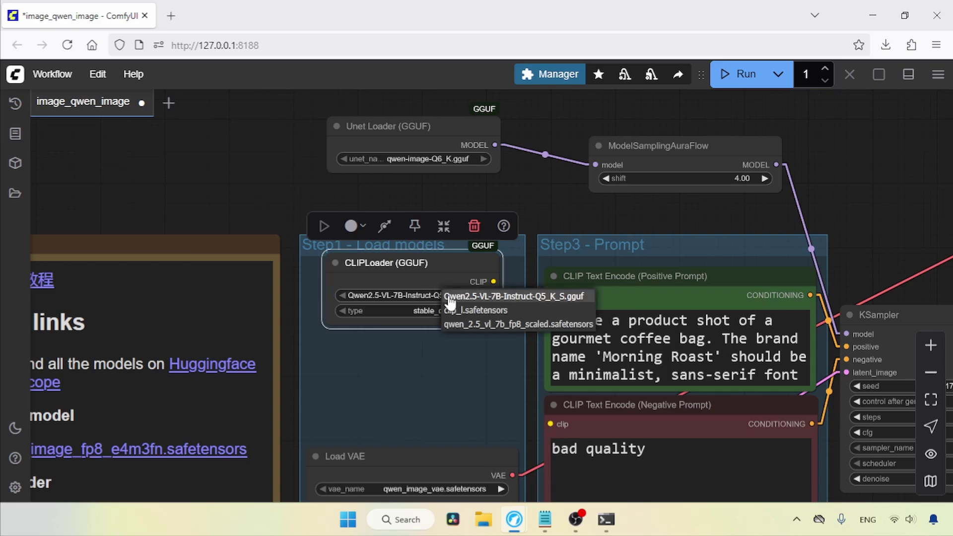
left_click(550, 298)
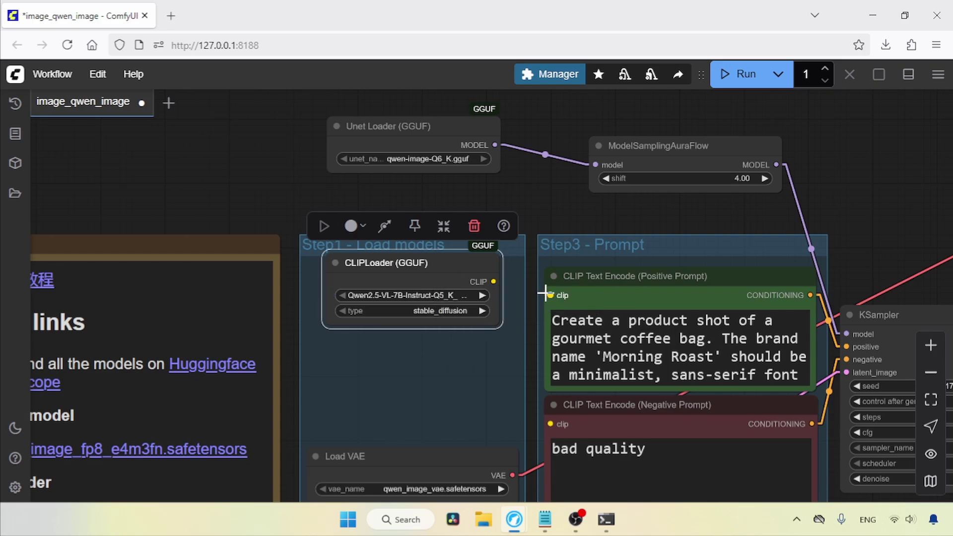
- Set the CLIP type to qwen_image and wire its CLIP output to the positive prompt encoder
left_click(451, 312)
scroll(426, 336, "down", 3)
left_click(451, 253)
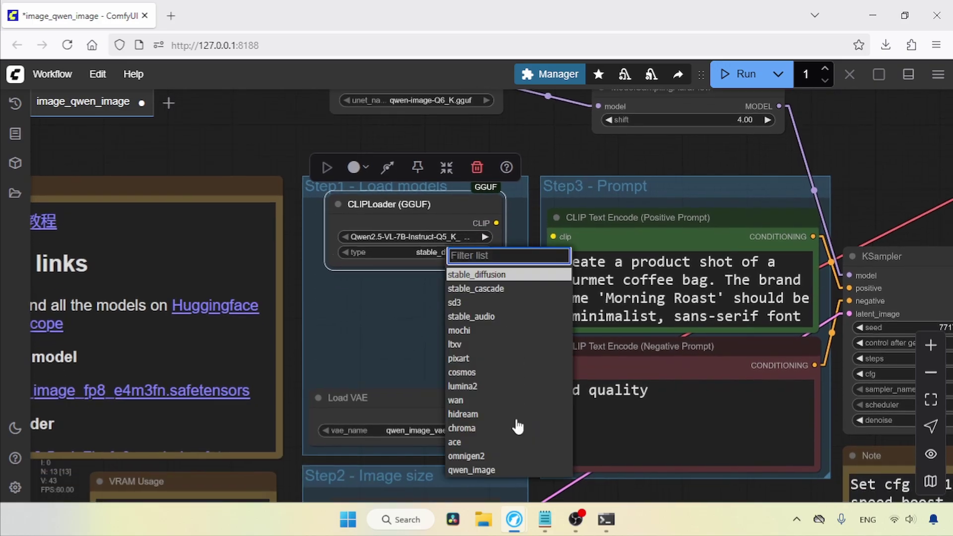
left_click(494, 470)
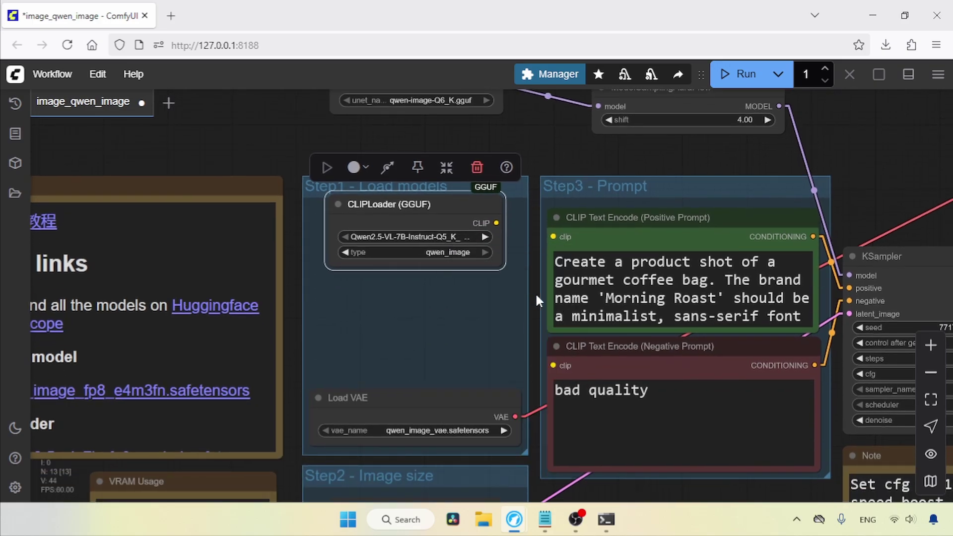
left_click_drag(536, 293, 531, 276)
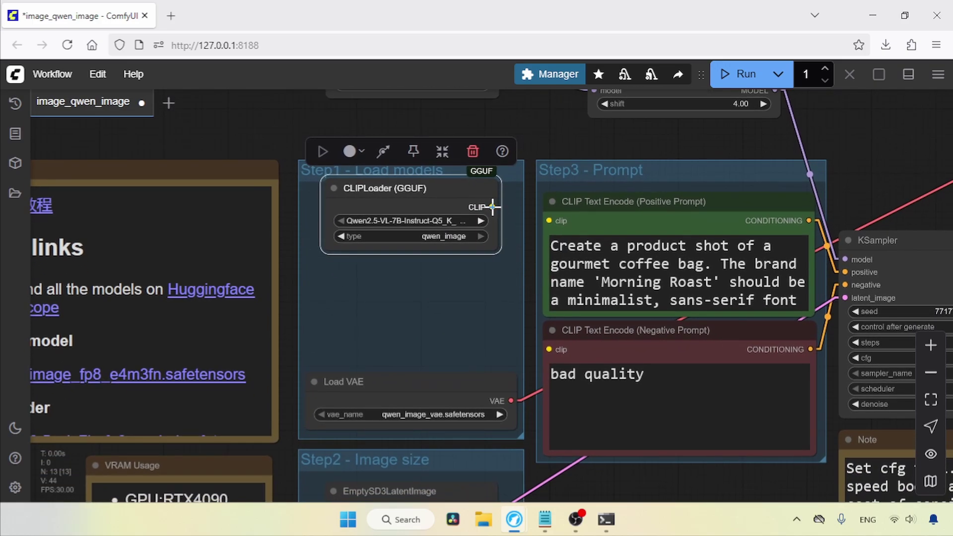
left_click_drag(492, 207, 404, 403)
- Nudge the CLIPLoader and Unet Loader nodes into place and pan over to the Save Image output
left_click_drag(305, 292, 326, 284)
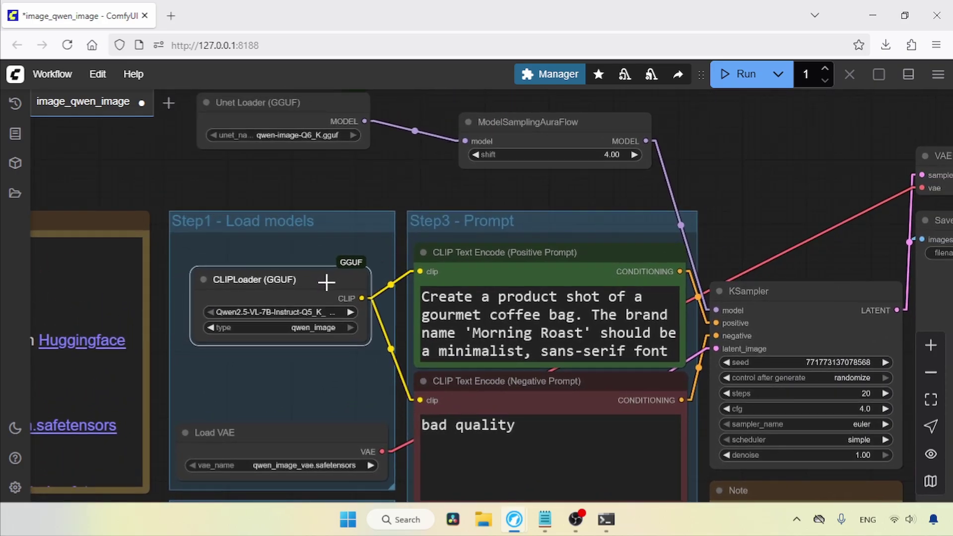
mouse_move(363, 119)
left_mouse_down()
mouse_move(347, 143)
mouse_move(353, 132)
left_mouse_up()
left_click(774, 225)
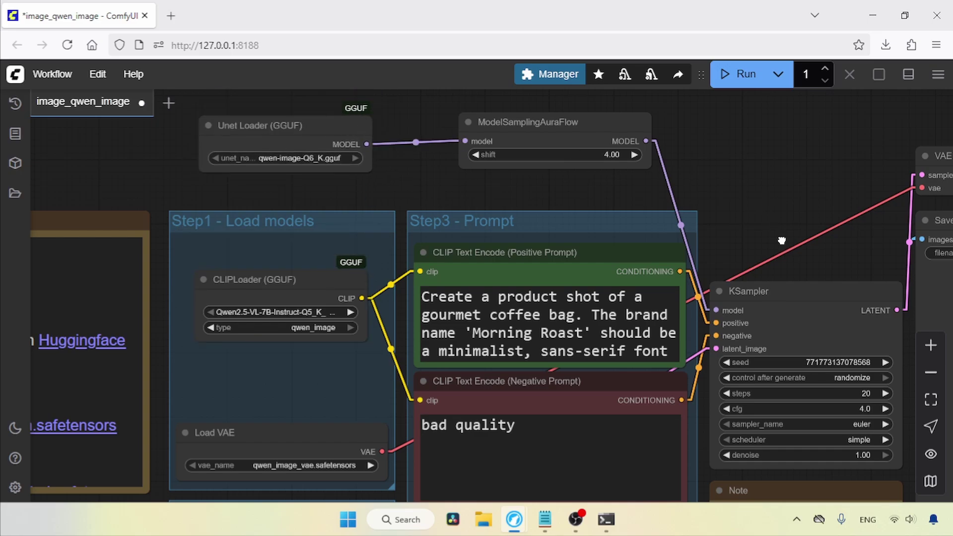
left_click_drag(782, 241, 406, 201)
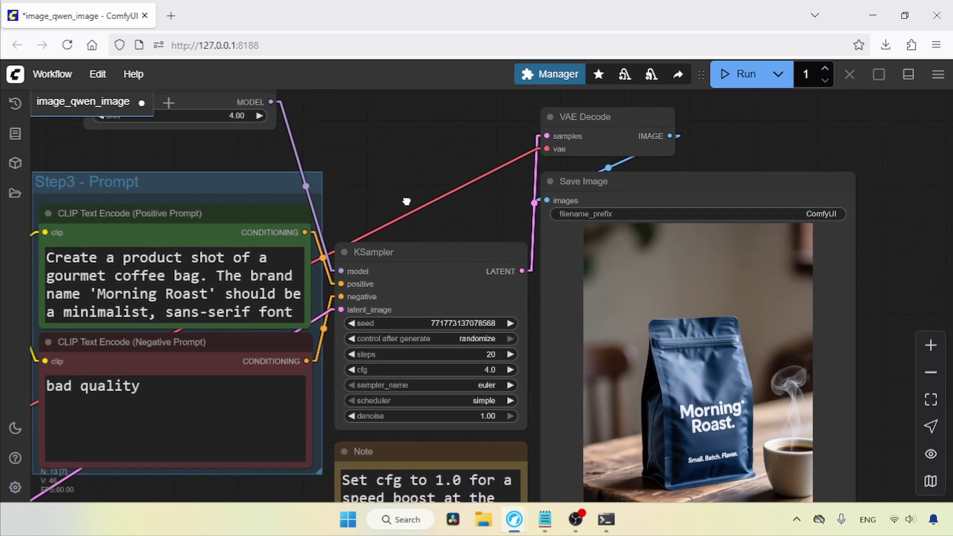